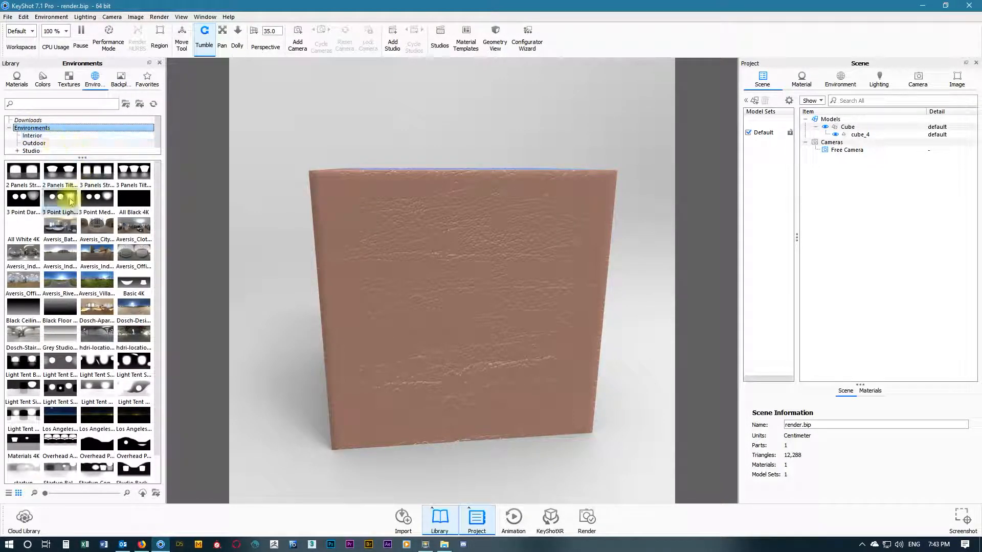
Step: Light the cube with the 2 Panels Straight studio environment and inspect its sides
{"action": "left_click_drag", "start_coordinate": [64, 331], "coordinate": [433, 291]}
{"action": "scroll", "coordinate": [432, 302], "scroll_direction": "down", "scroll_amount": 4}
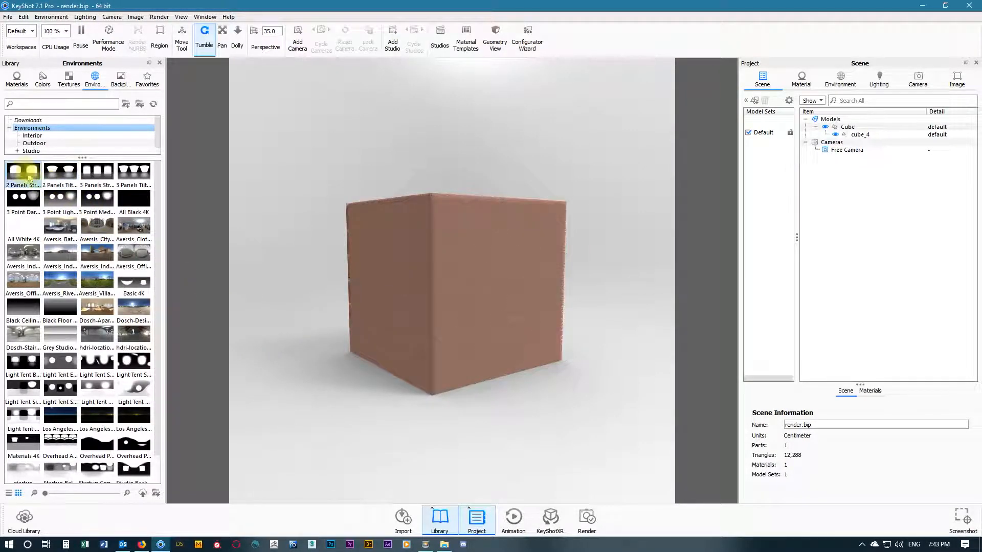
{"action": "left_click_drag", "start_coordinate": [23, 174], "coordinate": [372, 287]}
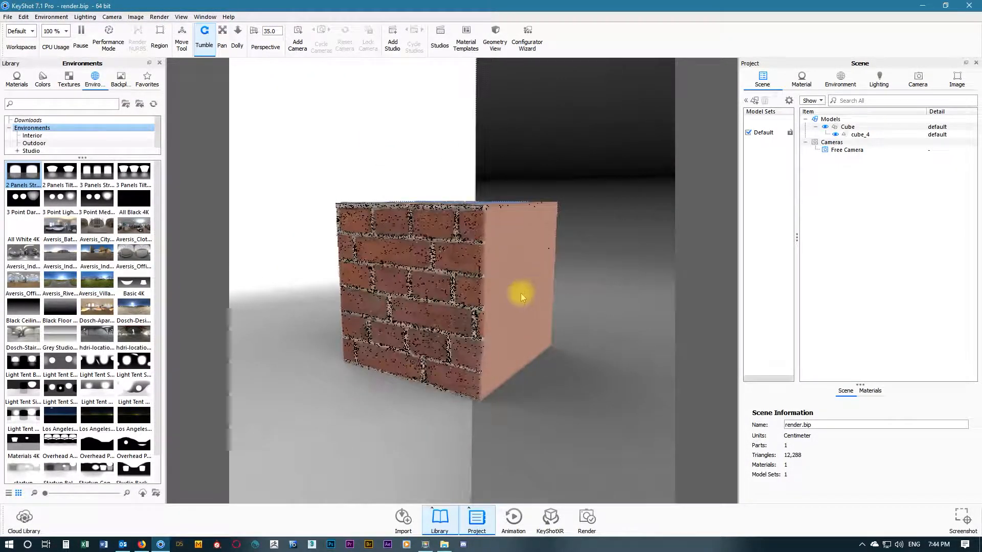
{"action": "left_click_drag", "start_coordinate": [521, 291], "coordinate": [328, 296]}
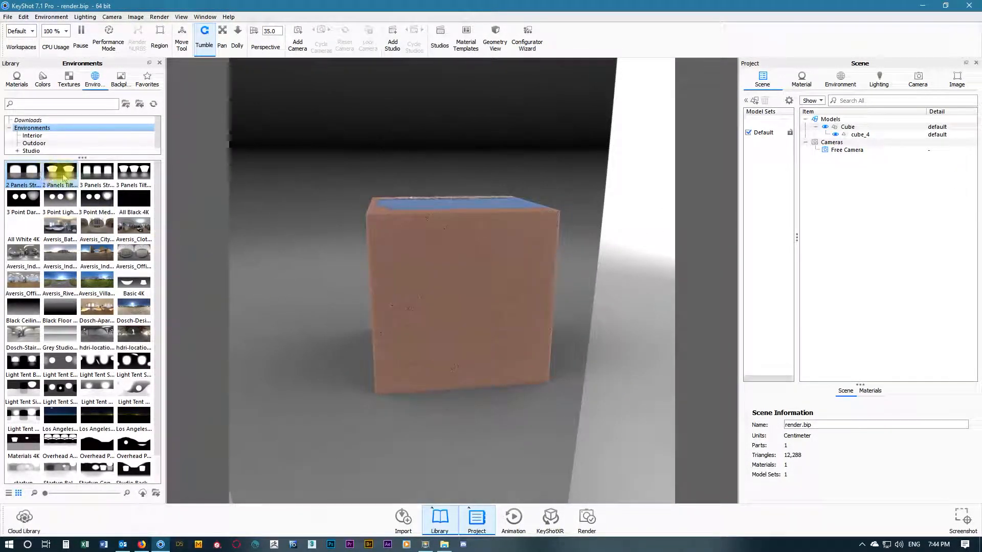
Step: Replace the lighting with the 3 Panels Straight studio environment and inspect the cube's faces
{"action": "double_click", "coordinate": [95, 174]}
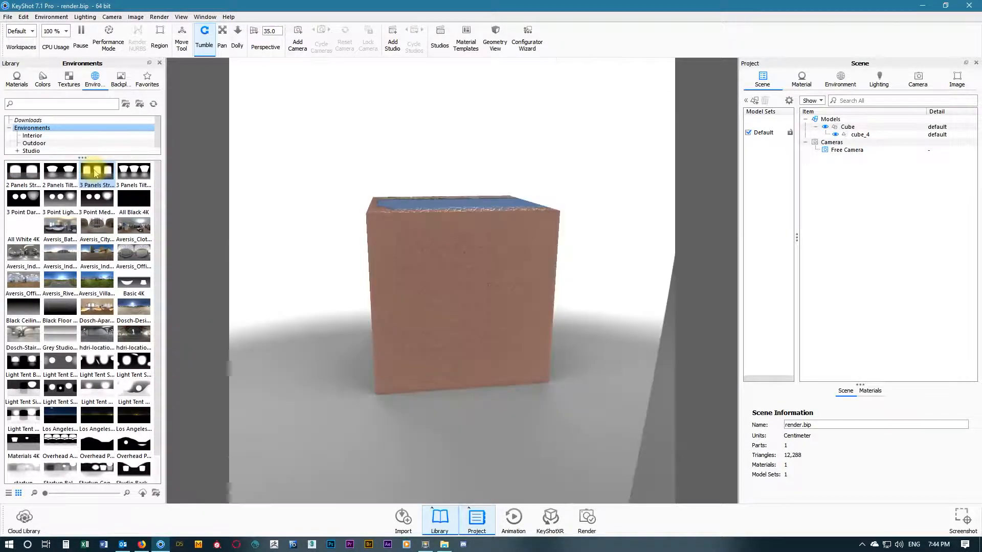
{"action": "left_click_drag", "start_coordinate": [506, 289], "coordinate": [235, 265]}
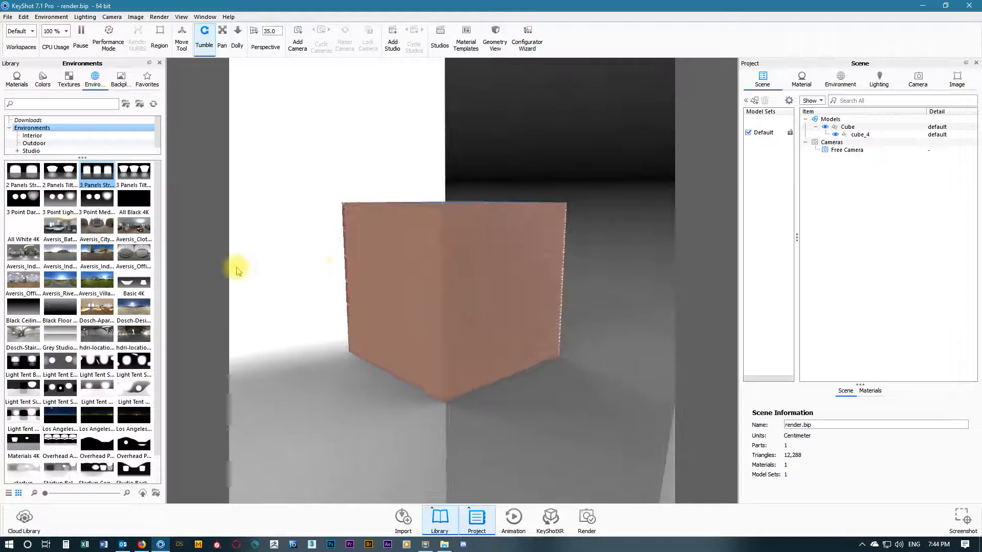
Step: Apply the 3 Panels Tilted 4K environment to the scene and check its effect on the cube
{"action": "mouse_move", "coordinate": [132, 178]}
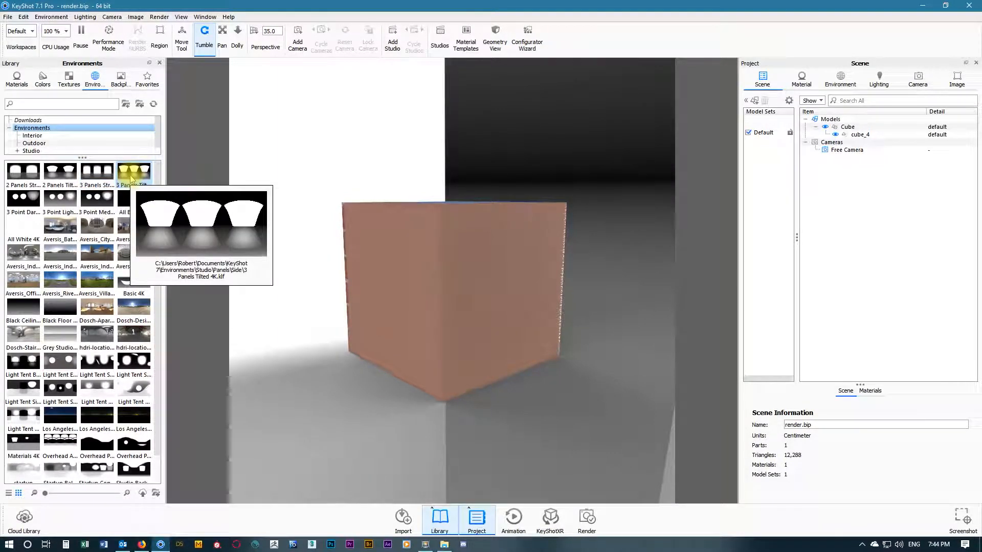
{"action": "left_click_drag", "start_coordinate": [132, 178], "coordinate": [453, 291]}
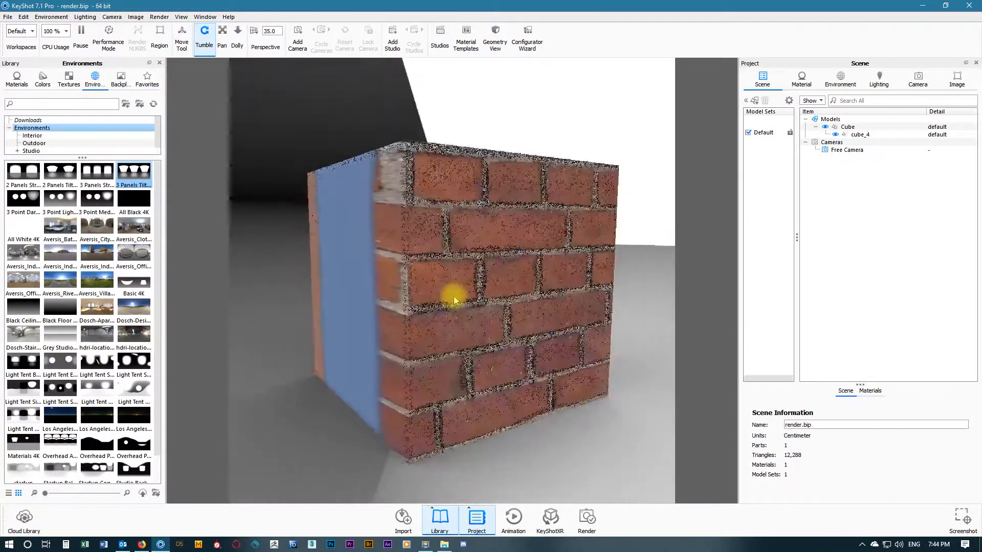
Step: Place the cube in the second Aversis_Ind outdoor environment and examine the surrounding paved industrial yard
{"action": "double_click", "coordinate": [54, 256]}
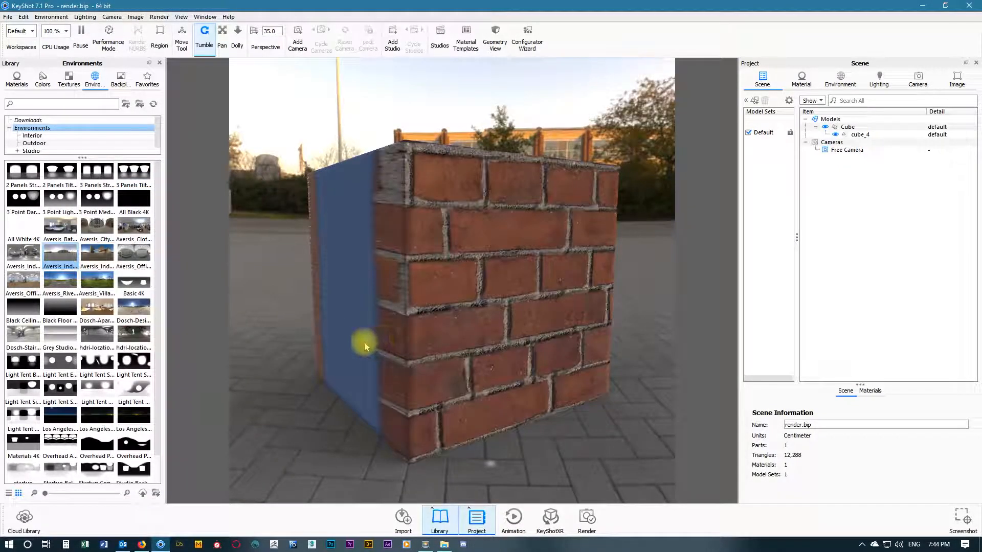
{"action": "left_click_drag", "start_coordinate": [357, 335], "coordinate": [563, 329]}
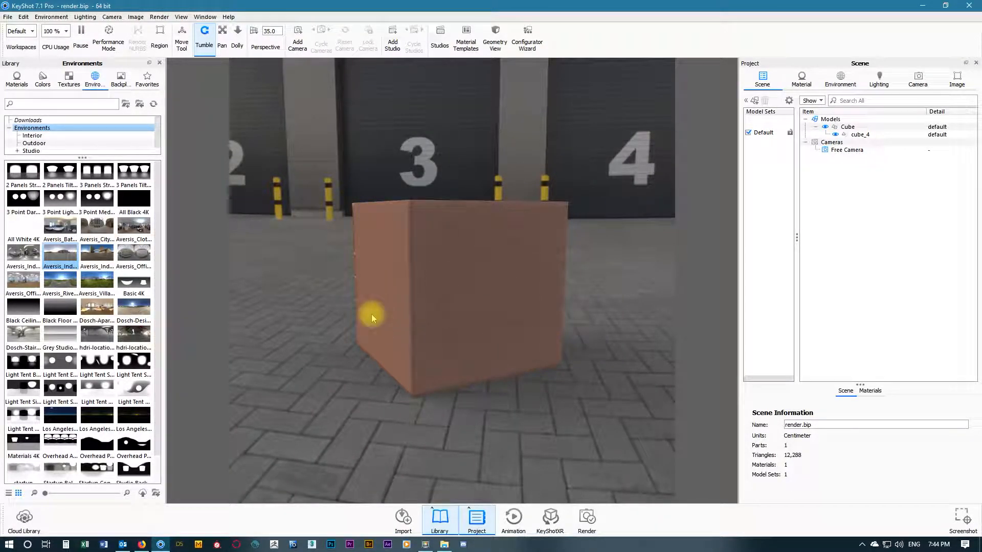
{"action": "left_click_drag", "start_coordinate": [372, 318], "coordinate": [505, 321]}
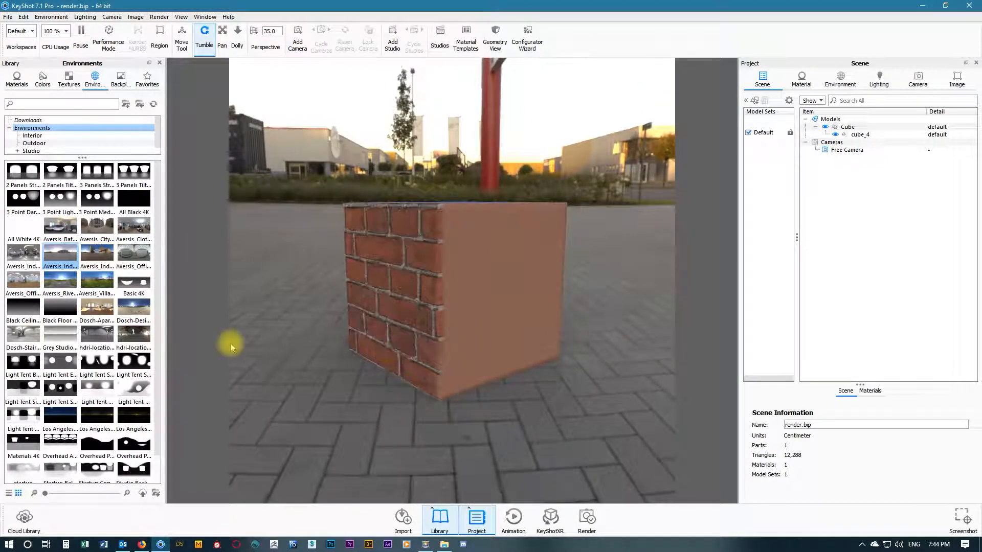
Step: Apply the Aversis_River-road_3k environment to the scene and inspect the cube against the riverside
{"action": "left_click", "coordinate": [61, 280]}
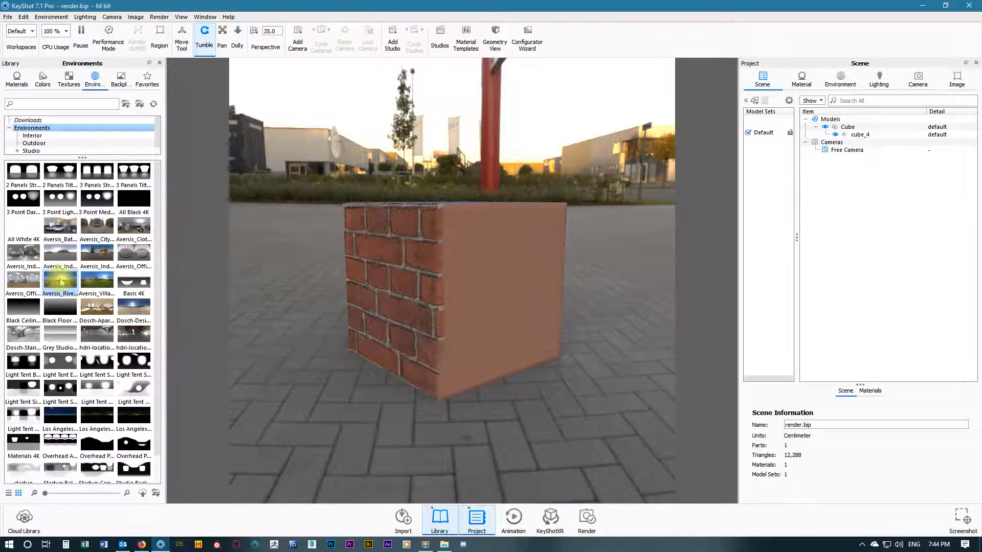
{"action": "left_click_drag", "start_coordinate": [61, 281], "coordinate": [304, 381]}
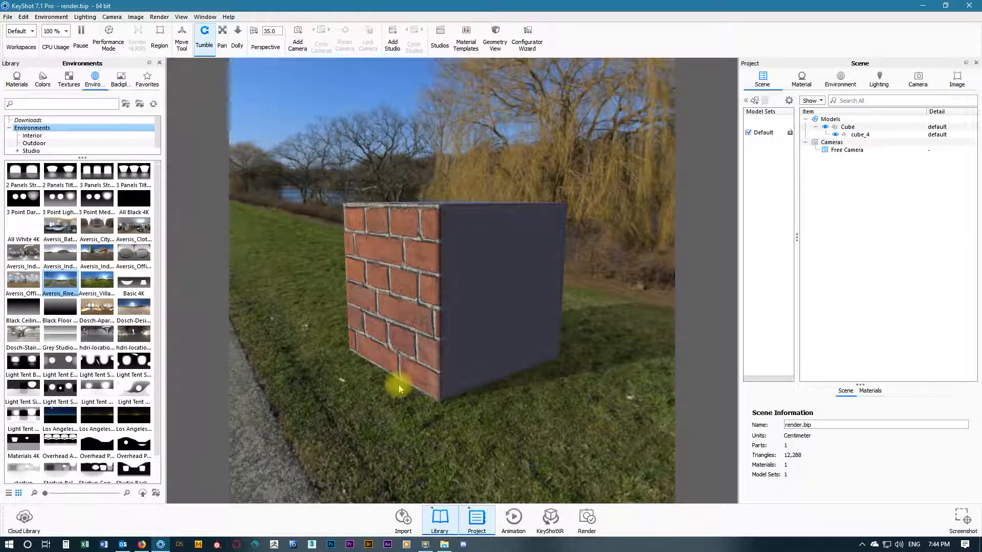
{"action": "left_click_drag", "start_coordinate": [398, 385], "coordinate": [523, 368]}
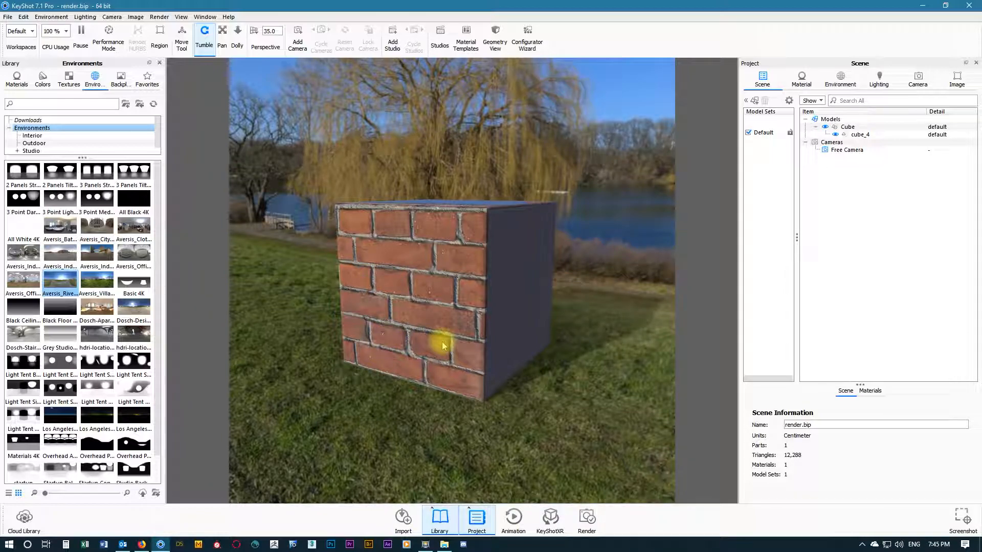
Step: Open the project's environment settings, try a brightness of about 0.7, and set the brightness back to 1
{"action": "left_click", "coordinate": [843, 78]}
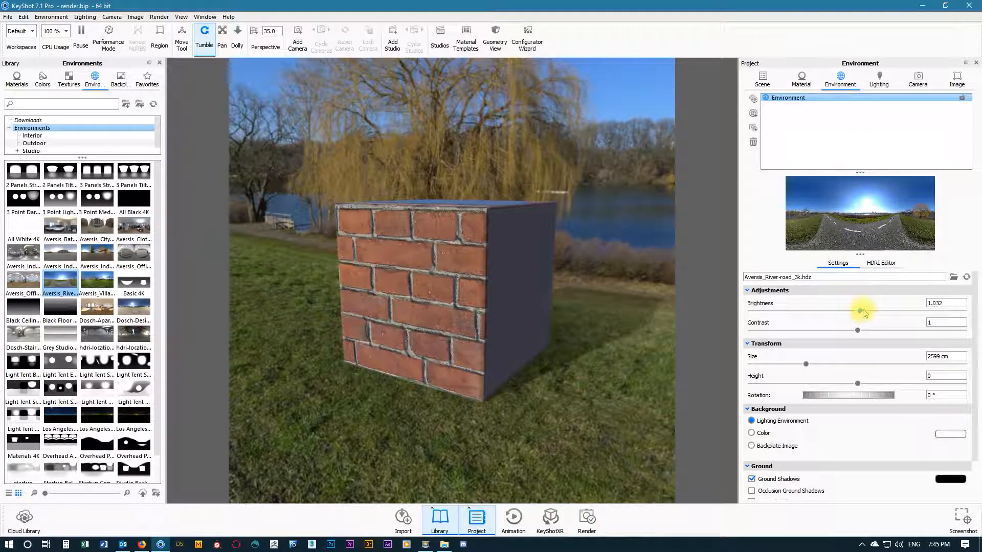
{"action": "left_click_drag", "start_coordinate": [863, 313], "coordinate": [827, 314]}
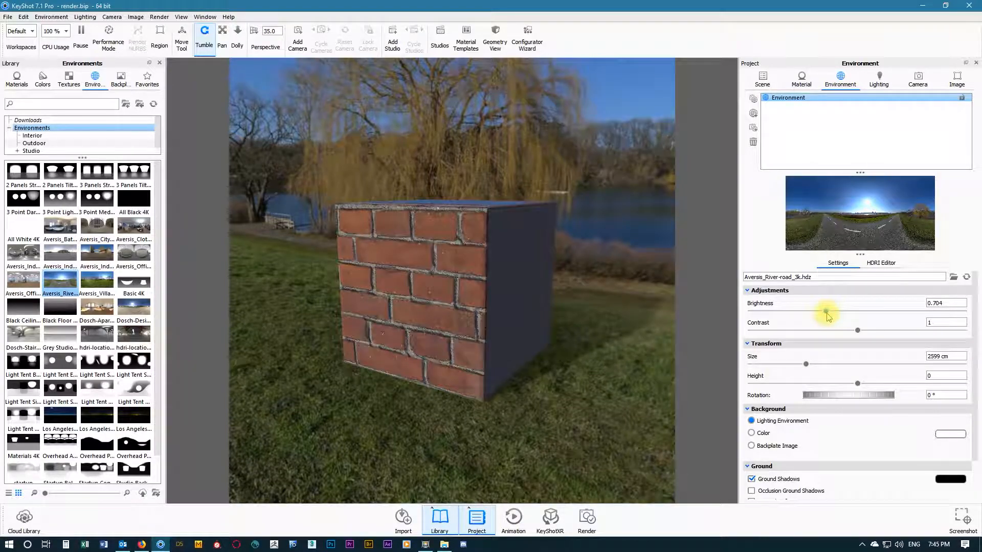
{"action": "double_click", "coordinate": [948, 304]}
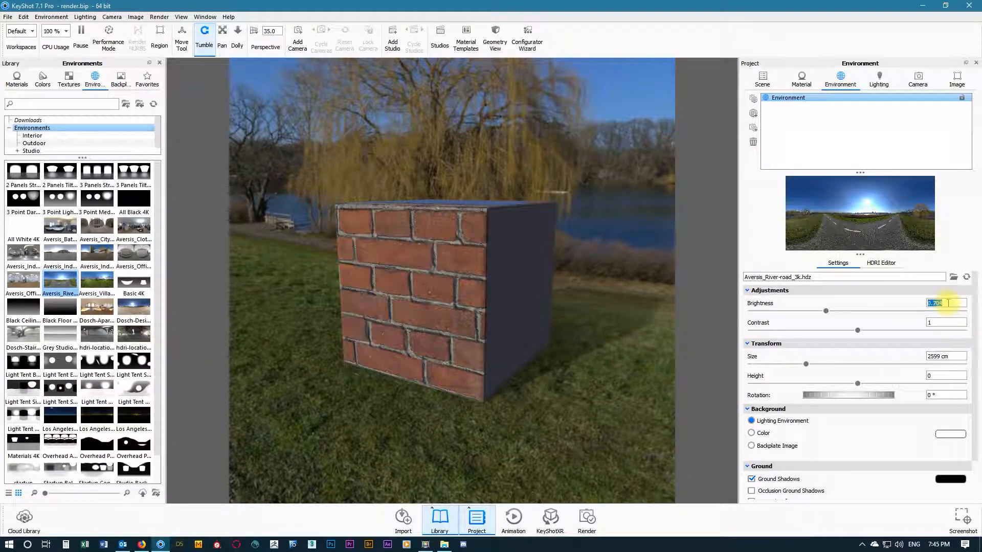
{"action": "type", "text": "1"}
{"action": "key", "text": "Return"}
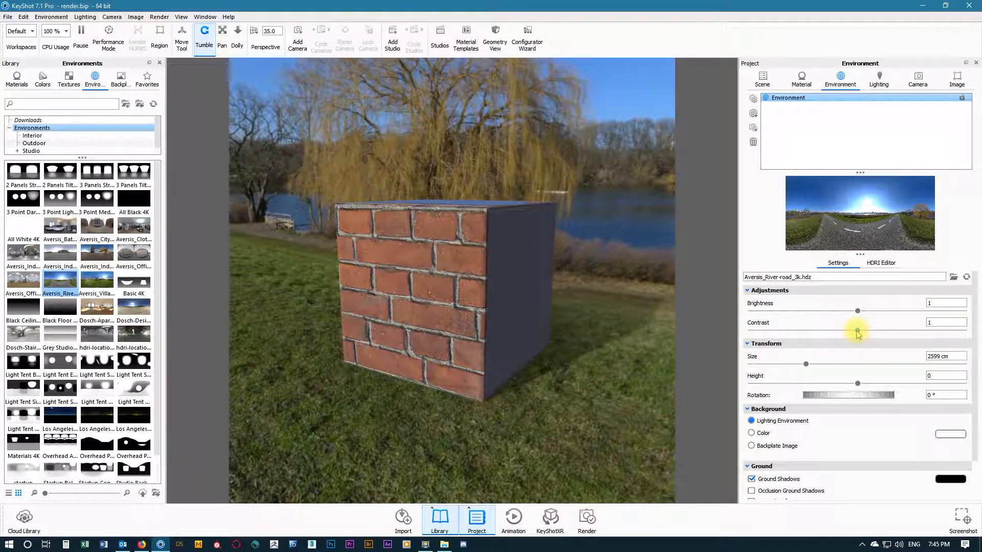
Step: Try raising the environment's contrast to about 1.66 and reset it to 1
{"action": "left_click_drag", "start_coordinate": [852, 330], "coordinate": [916, 329]}
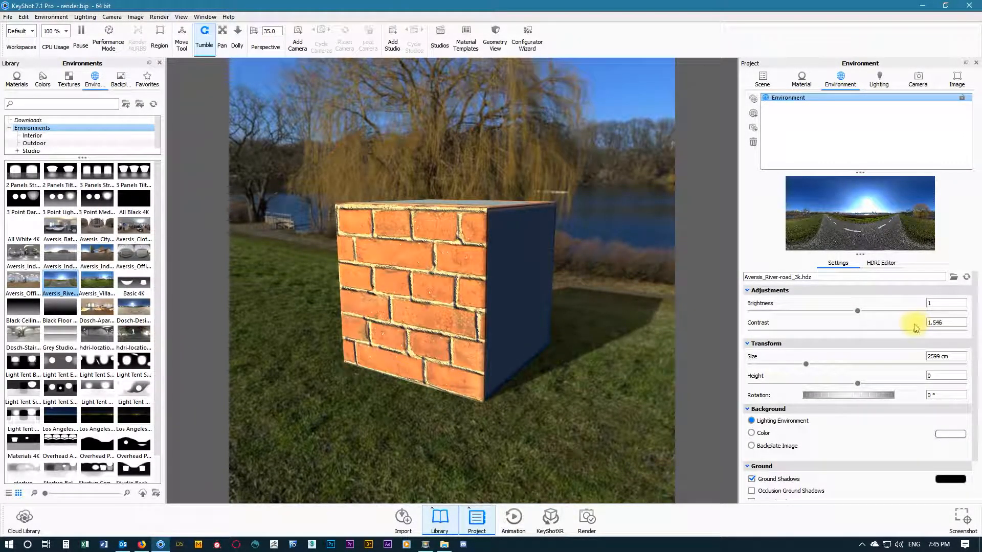
{"action": "mouse_move", "coordinate": [916, 328]}
{"action": "left_mouse_down"}
{"action": "mouse_move", "coordinate": [896, 328]}
{"action": "mouse_move", "coordinate": [928, 328]}
{"action": "left_mouse_up"}
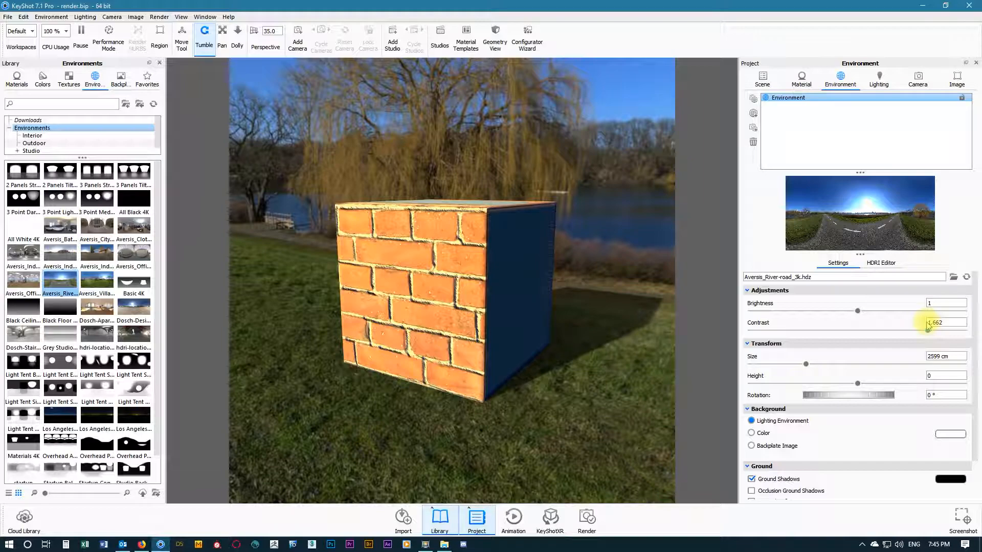
{"action": "left_click_drag", "start_coordinate": [920, 327], "coordinate": [879, 329]}
{"action": "double_click", "coordinate": [948, 321]}
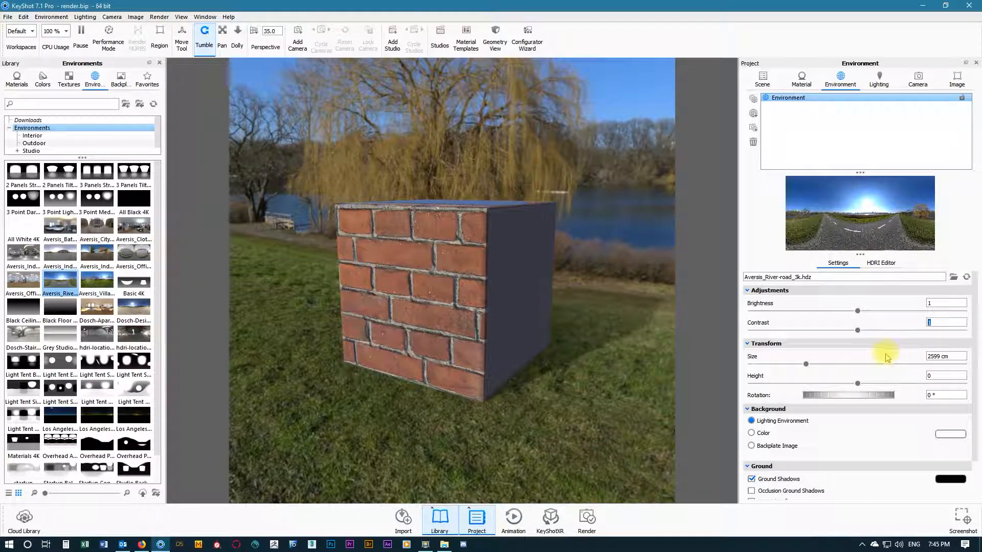
Step: Rotate the river-road environment to about 233.5° and inspect the cube's shadows from several sides
{"action": "left_click_drag", "start_coordinate": [829, 398], "coordinate": [801, 408]}
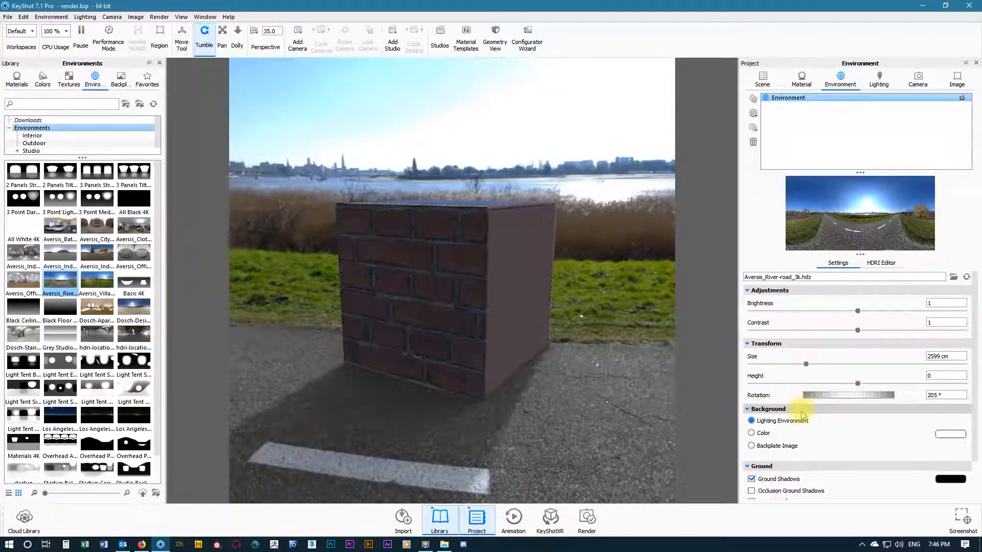
{"action": "left_click_drag", "start_coordinate": [592, 344], "coordinate": [324, 335]}
{"action": "left_click_drag", "start_coordinate": [839, 399], "coordinate": [872, 394]}
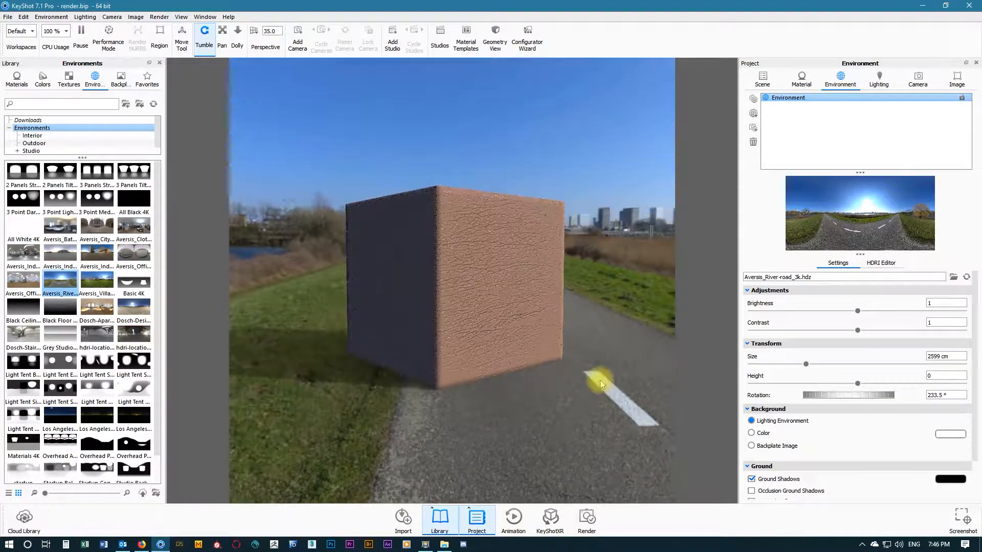
{"action": "left_click_drag", "start_coordinate": [596, 378], "coordinate": [401, 385]}
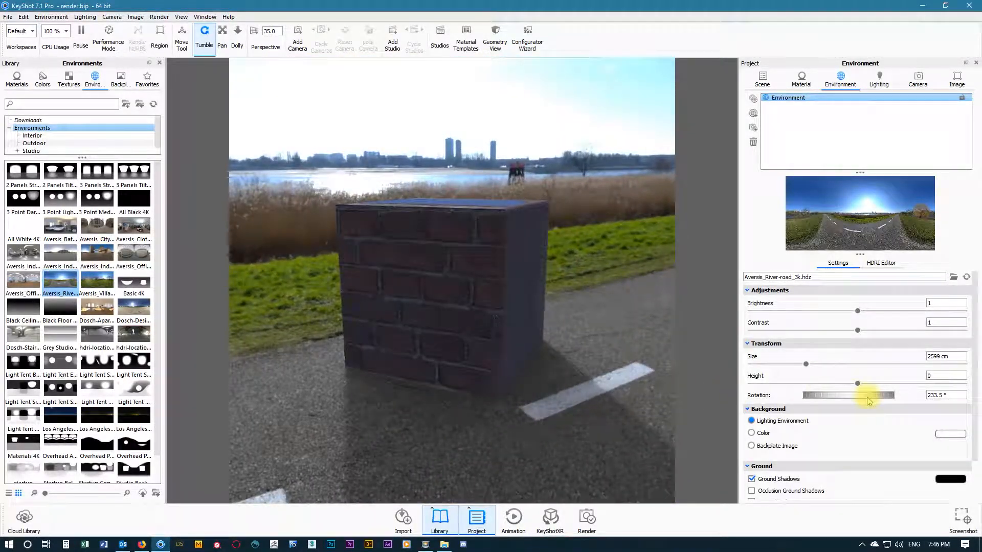
Step: Rotate the environment to about 344° and check the lighting on the brick face
{"action": "mouse_move", "coordinate": [868, 400]}
{"action": "left_mouse_down"}
{"action": "mouse_move", "coordinate": [778, 394]}
{"action": "mouse_move", "coordinate": [872, 394]}
{"action": "left_mouse_up"}
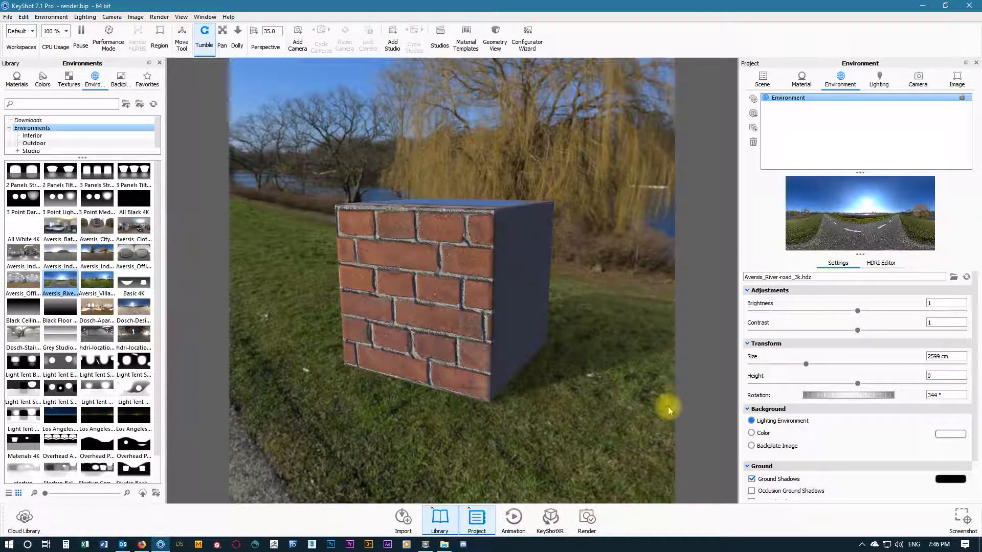
{"action": "left_click_drag", "start_coordinate": [656, 409], "coordinate": [661, 412]}
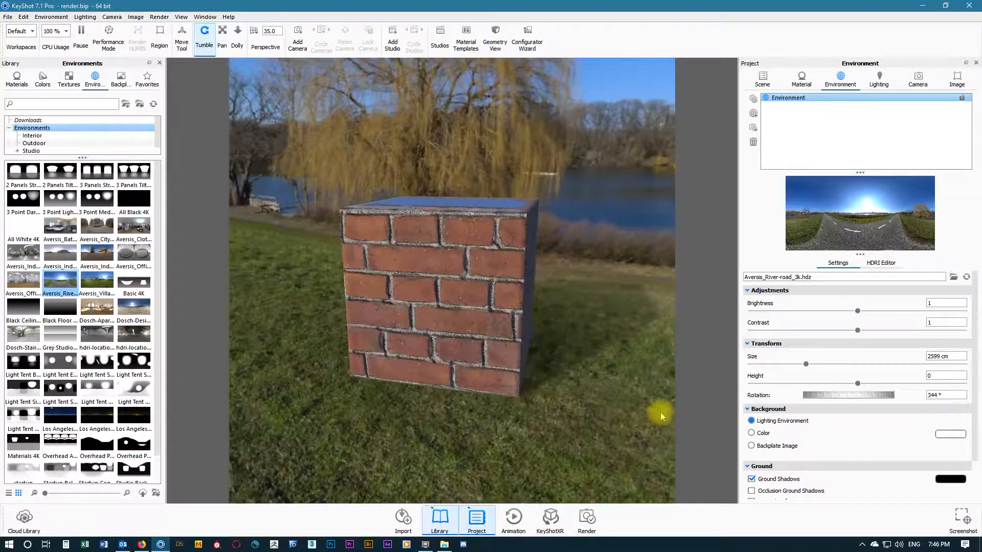
{"action": "left_click_drag", "start_coordinate": [853, 394], "coordinate": [849, 394]}
{"action": "left_click_drag", "start_coordinate": [666, 394], "coordinate": [621, 397]}
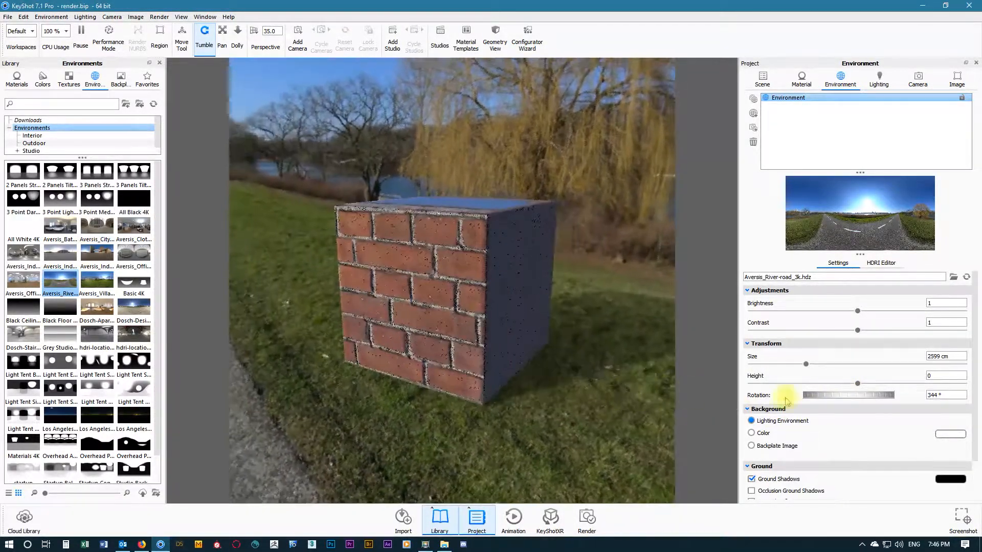
Step: Try an environment rotation of about 11° and height of about 0.07, and reset both values to 0
{"action": "left_click_drag", "start_coordinate": [841, 397], "coordinate": [873, 385]}
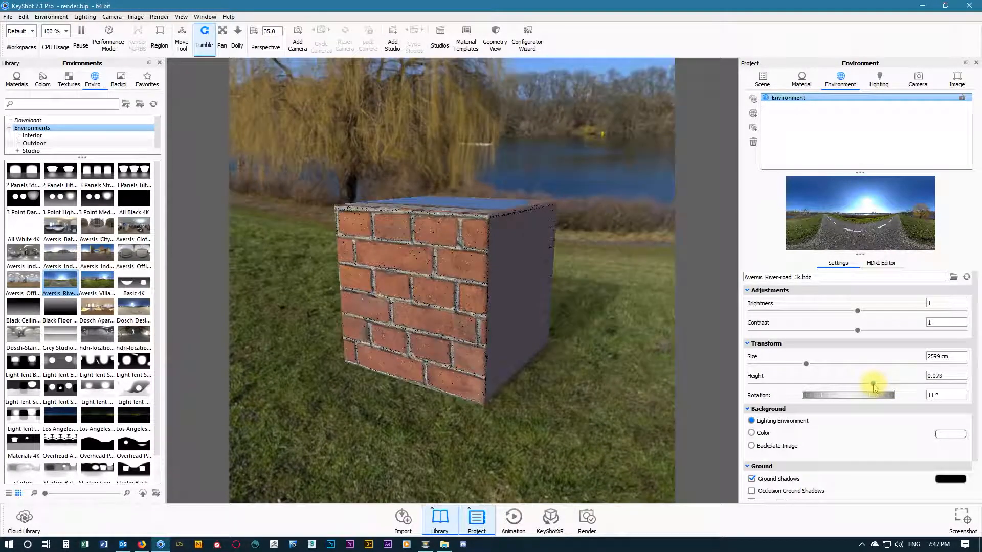
{"action": "triple_click", "coordinate": [949, 376]}
{"action": "type", "text": "0"}
{"action": "key", "text": "Return"}
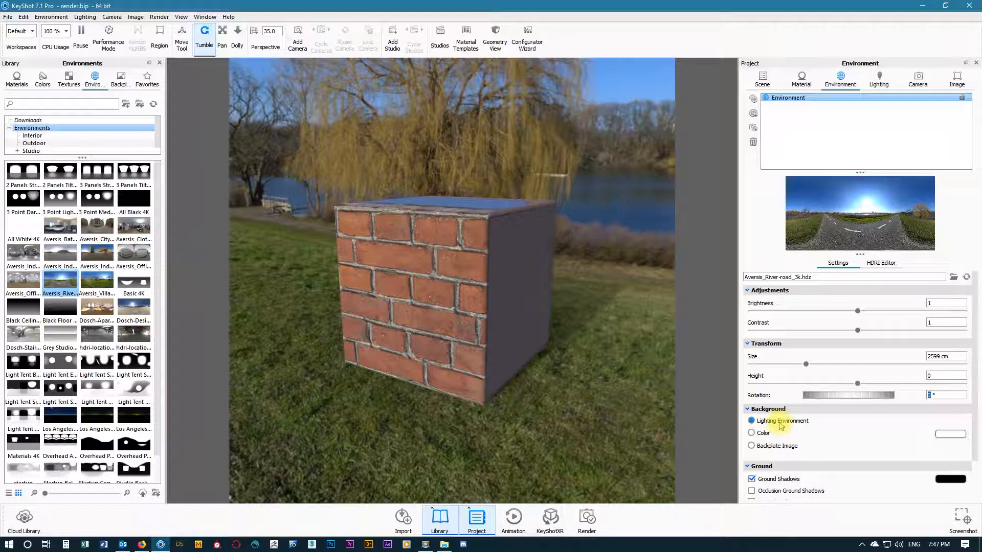
Step: Try a solid red background colour of RGB 242, 71, 71 and switch the background back to Lighting Environment
{"action": "left_click", "coordinate": [751, 433]}
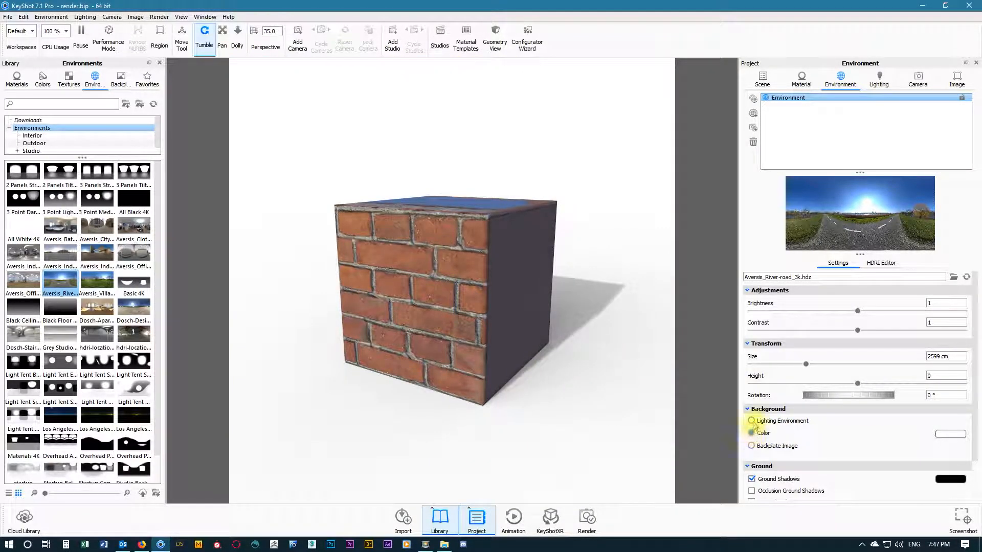
{"action": "left_click", "coordinate": [752, 421]}
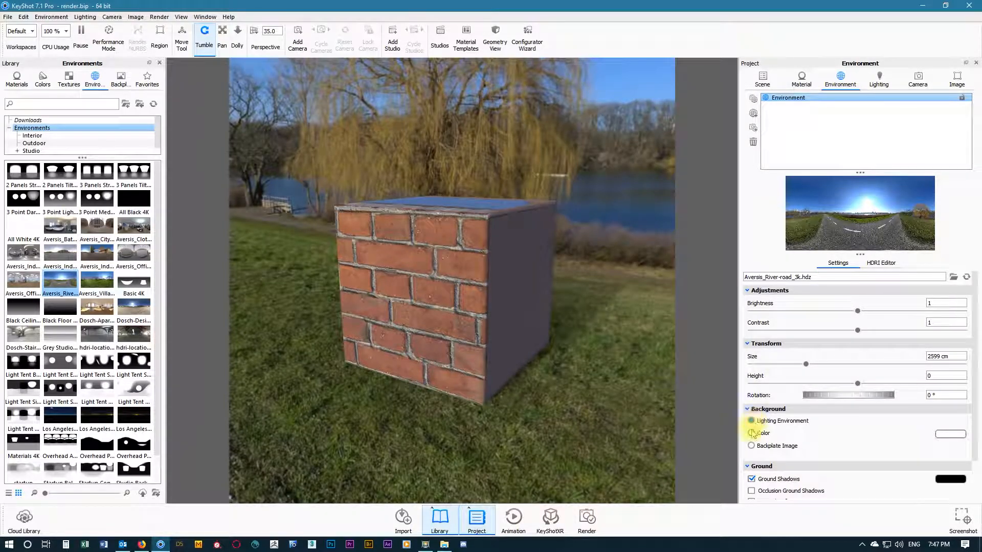
{"action": "left_click", "coordinate": [751, 433]}
{"action": "left_click", "coordinate": [955, 434]}
{"action": "mouse_move", "coordinate": [912, 329]}
{"action": "left_mouse_down"}
{"action": "mouse_move", "coordinate": [895, 343]}
{"action": "mouse_move", "coordinate": [868, 344]}
{"action": "mouse_move", "coordinate": [911, 313]}
{"action": "left_mouse_up"}
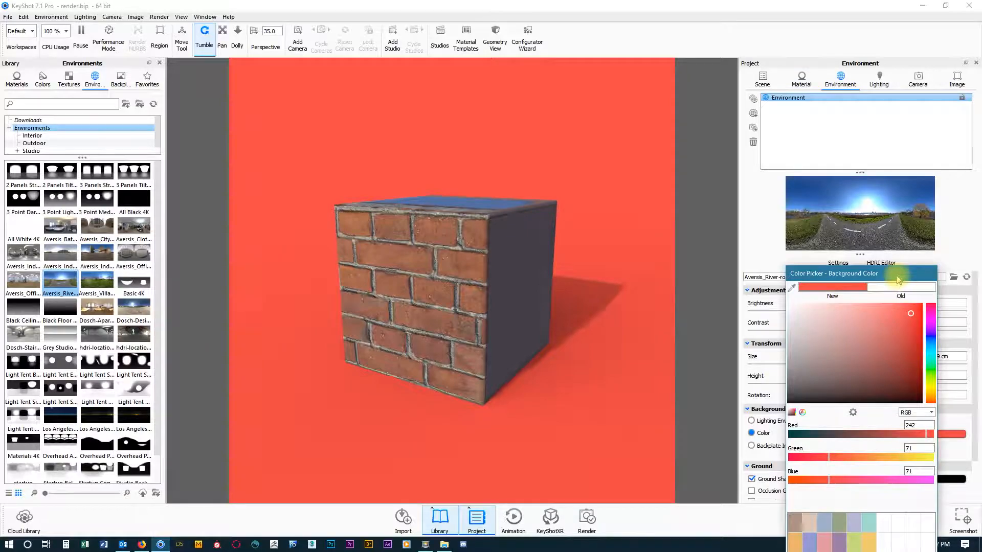
{"action": "left_click_drag", "start_coordinate": [898, 279], "coordinate": [898, 139]}
{"action": "left_click", "coordinate": [859, 479]}
{"action": "left_click", "coordinate": [751, 421]}
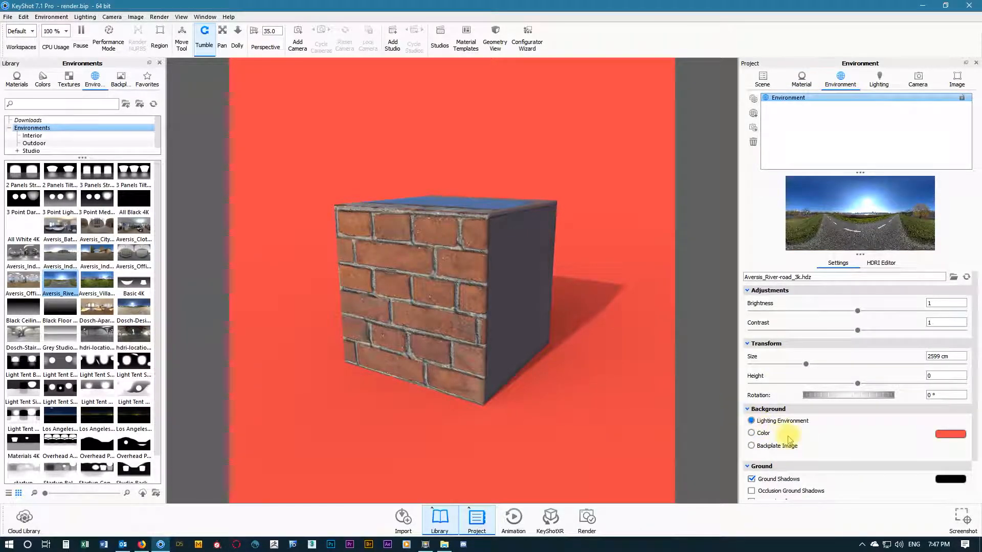
{"action": "scroll", "coordinate": [836, 439], "scroll_direction": "down", "scroll_amount": 1}
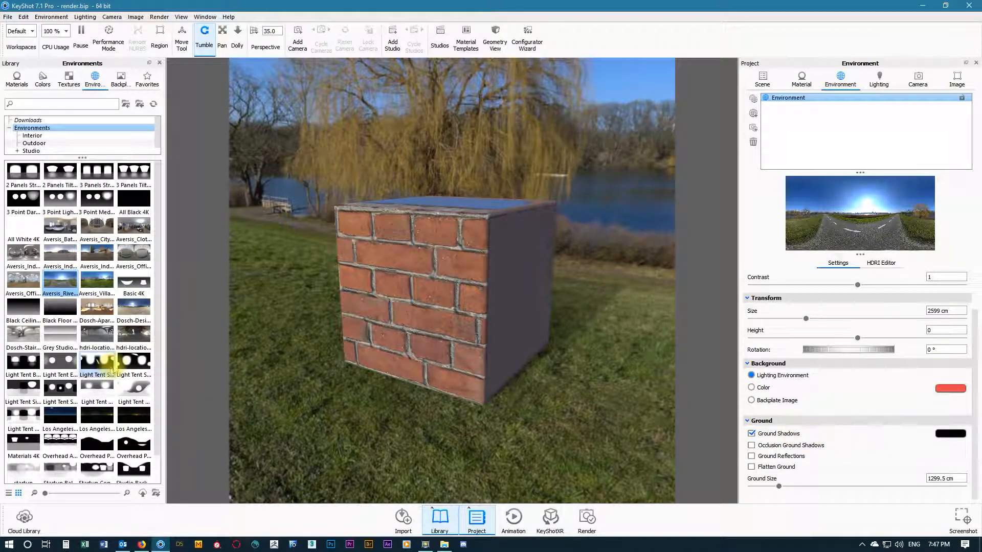
{"action": "scroll", "coordinate": [87, 413], "scroll_direction": "down", "scroll_amount": 1}
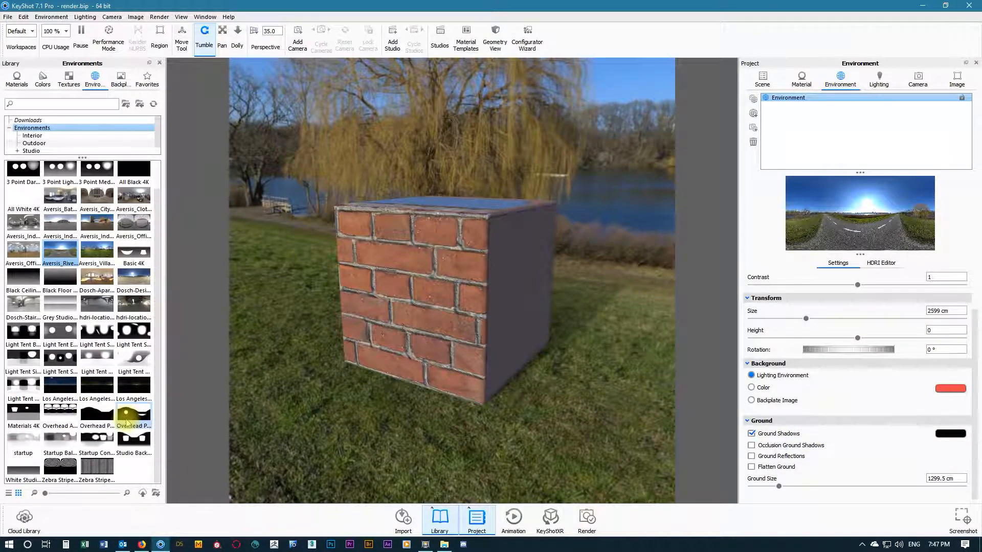
{"action": "mouse_move", "coordinate": [127, 423]}
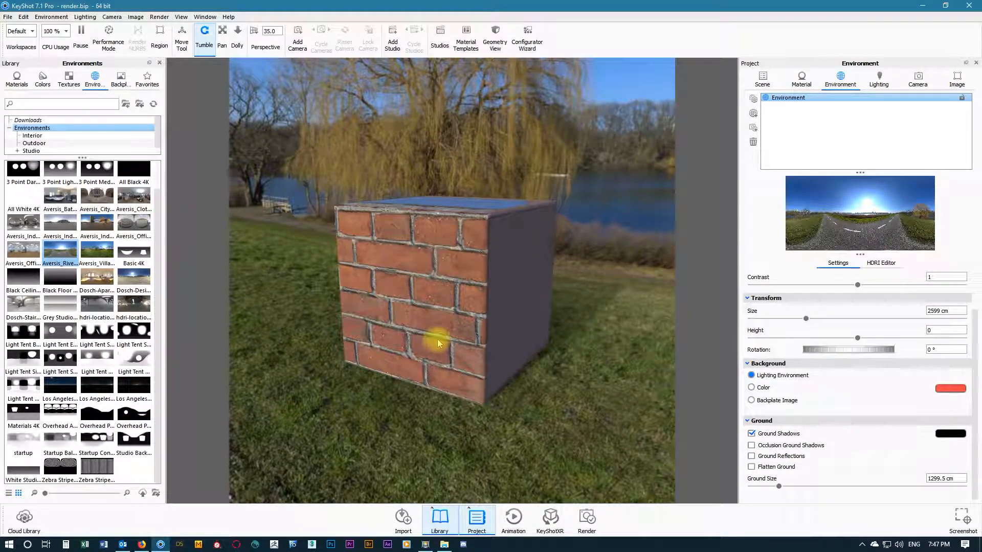
Step: Try the Product, Interior and Jewelry lighting presets on the cube and switch back to the Basic preset
{"action": "scroll", "coordinate": [438, 344], "scroll_direction": "up", "scroll_amount": 2}
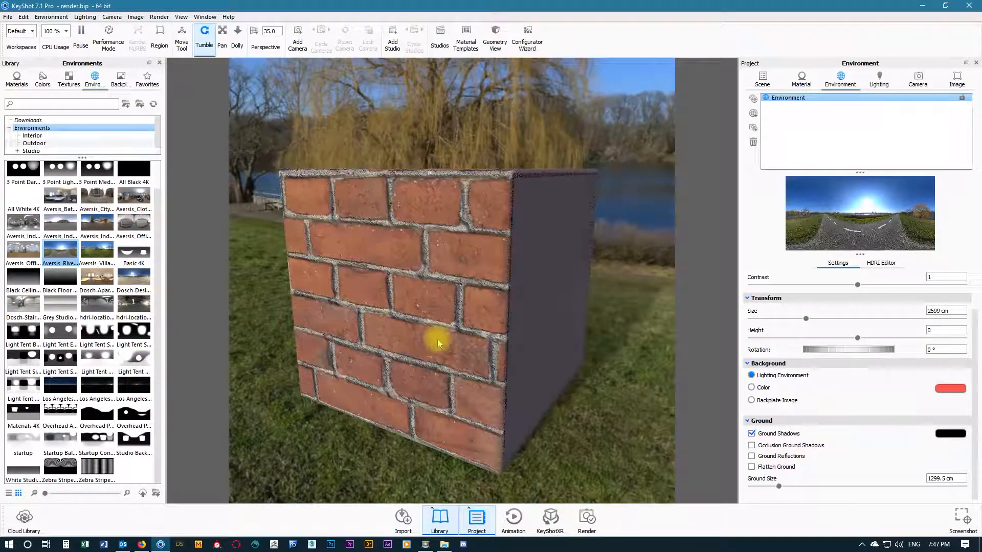
{"action": "scroll", "coordinate": [450, 345], "scroll_direction": "up", "scroll_amount": 2}
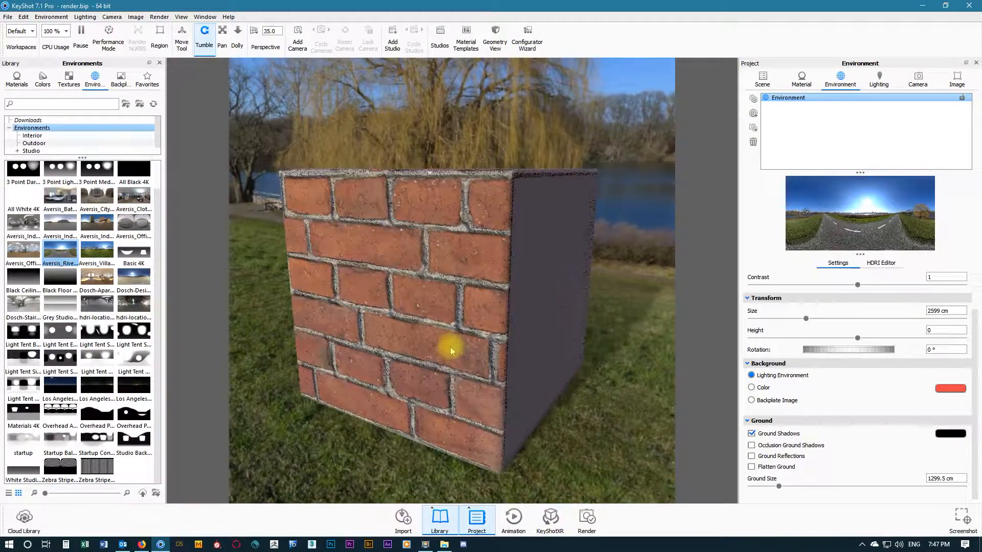
{"action": "left_click_drag", "start_coordinate": [448, 345], "coordinate": [475, 353]}
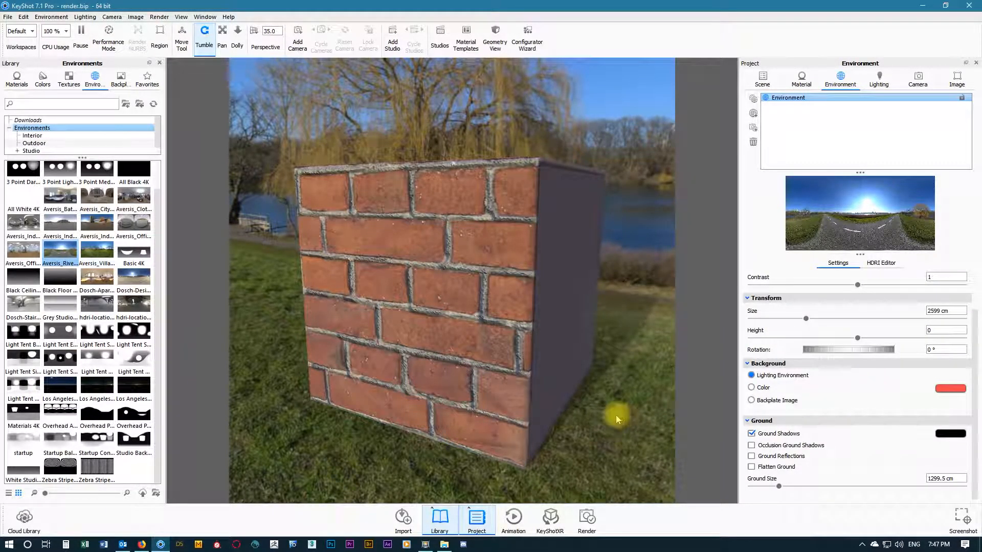
{"action": "left_click_drag", "start_coordinate": [616, 415], "coordinate": [589, 400]}
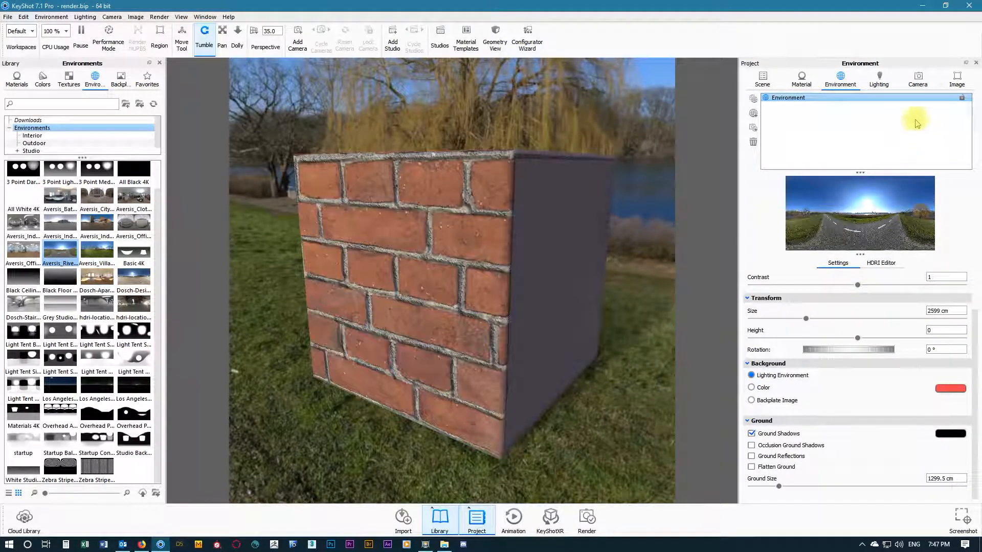
{"action": "left_click", "coordinate": [880, 81]}
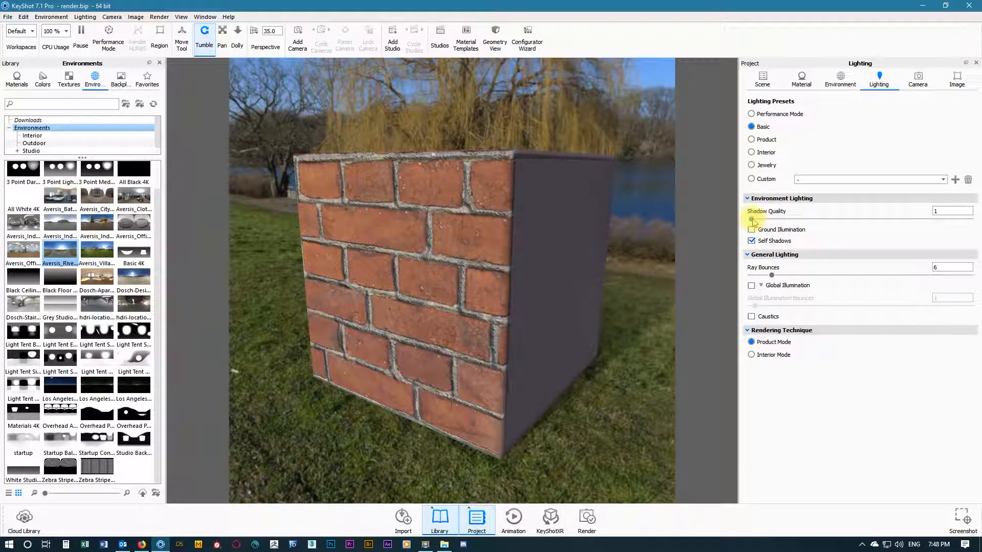
{"action": "left_click", "coordinate": [751, 140]}
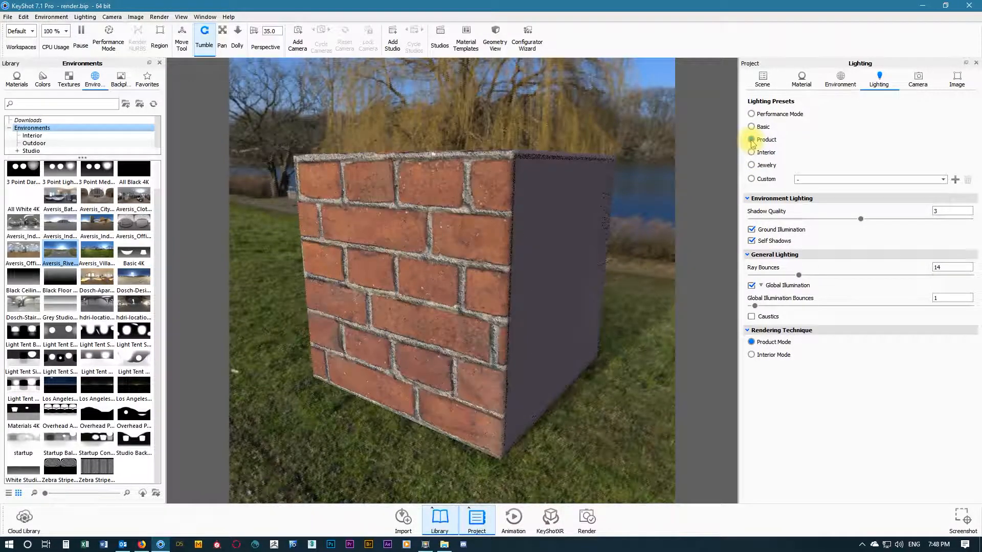
{"action": "left_click", "coordinate": [751, 152]}
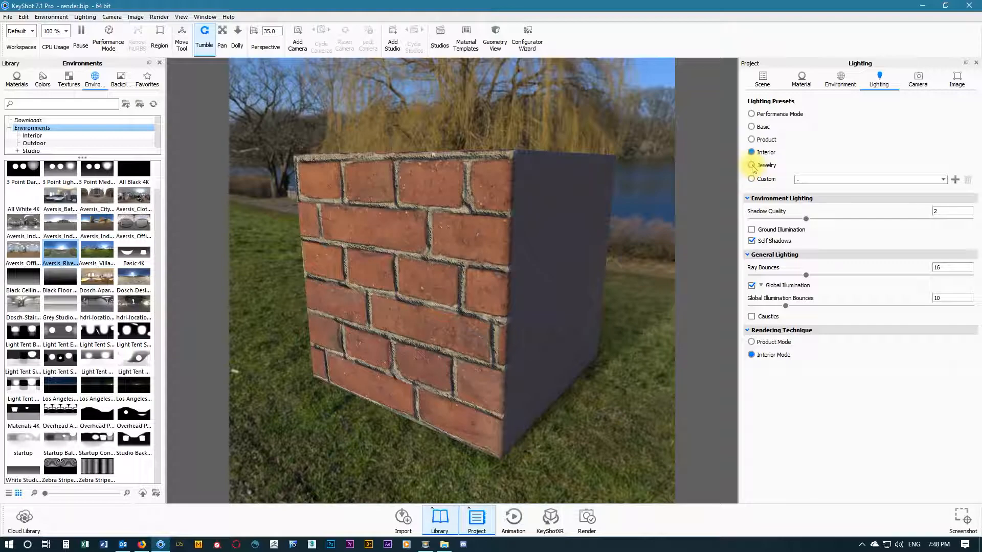
{"action": "left_click", "coordinate": [751, 166]}
{"action": "left_click", "coordinate": [752, 127]}
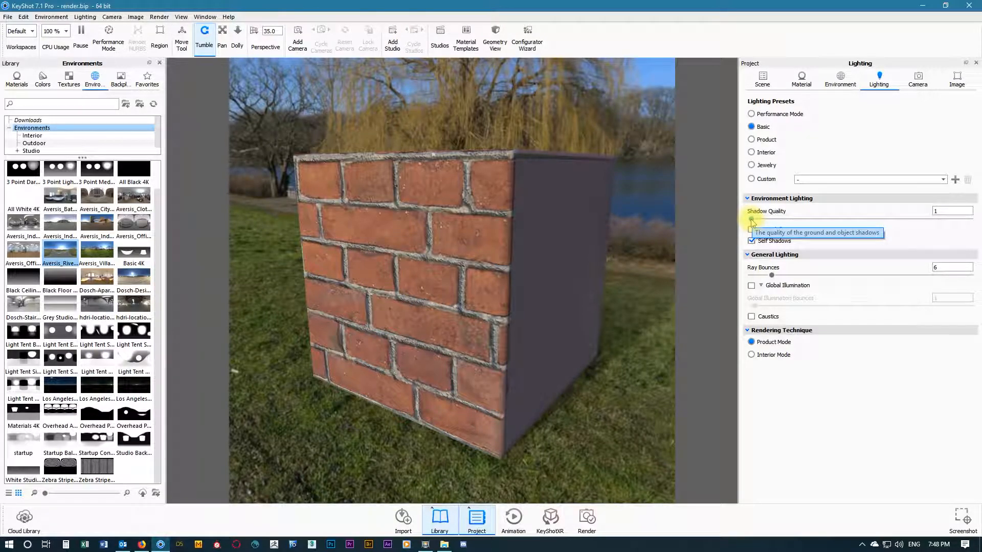
Step: Raise the shadow quality to 5, and try Global Illumination and Caustics, leaving both options off
{"action": "left_click_drag", "start_coordinate": [751, 220], "coordinate": [977, 223]}
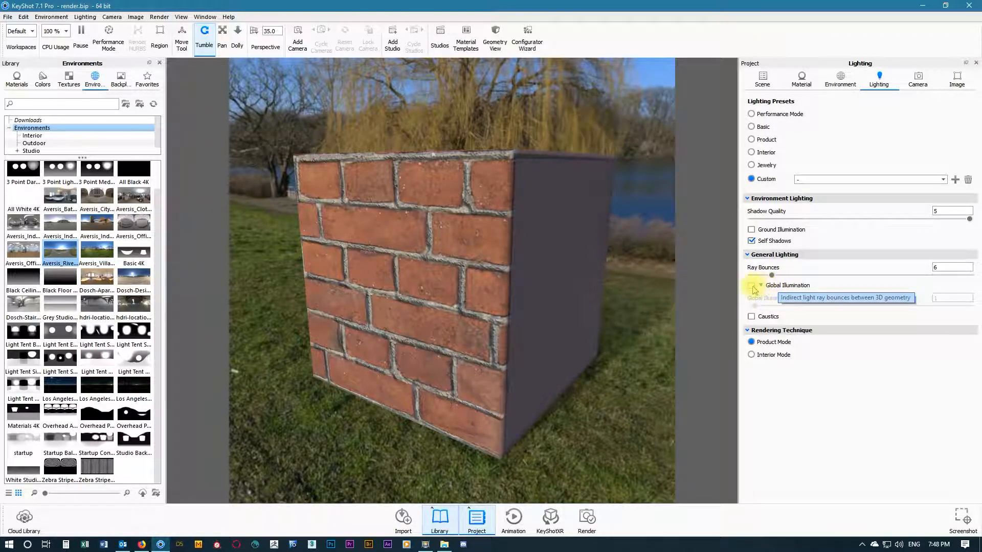
{"action": "left_click", "coordinate": [751, 286]}
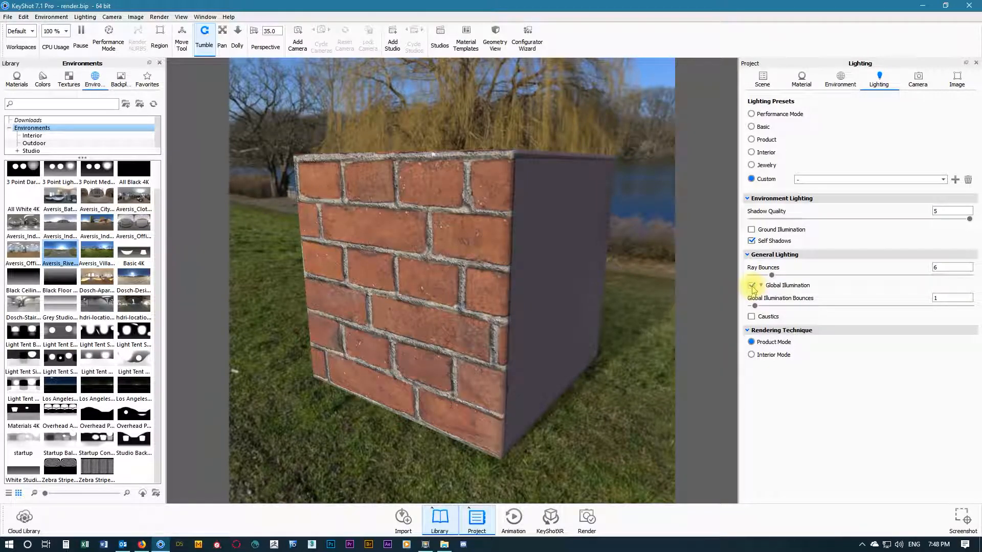
{"action": "left_click", "coordinate": [752, 286]}
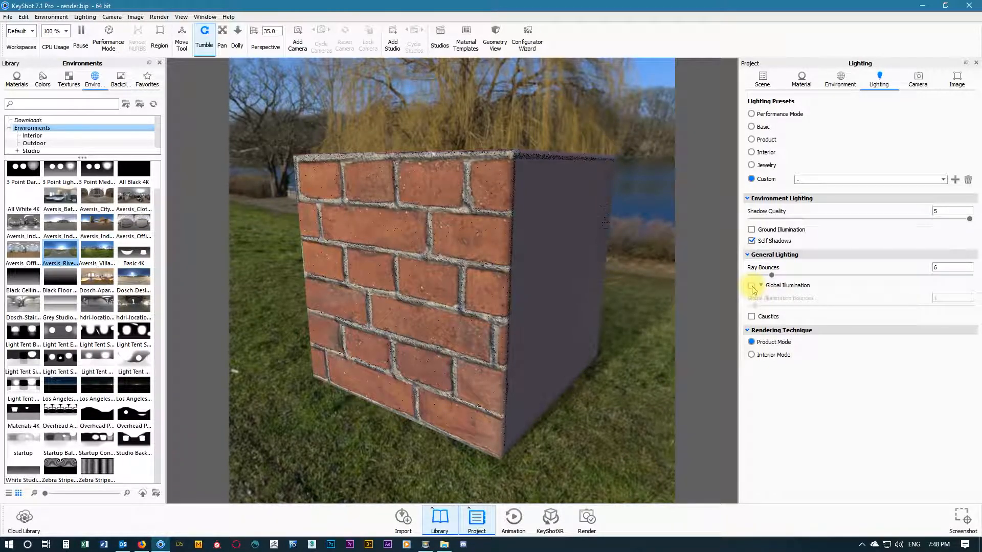
{"action": "left_click", "coordinate": [752, 286]}
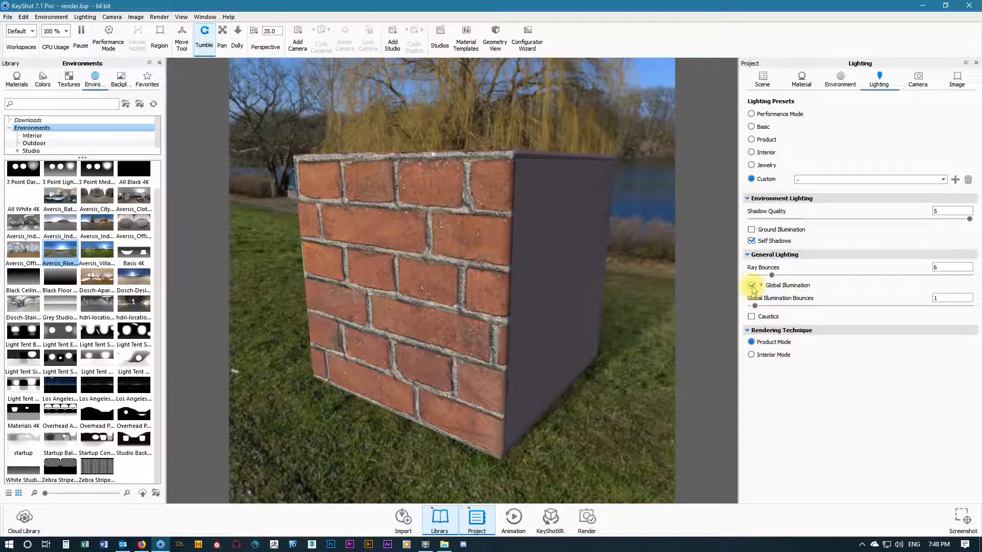
{"action": "left_click", "coordinate": [752, 286]}
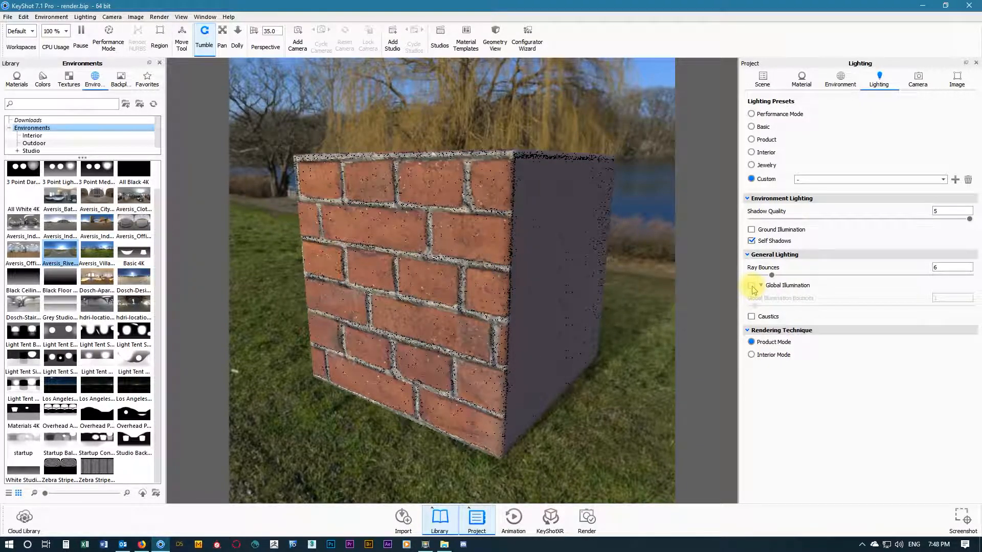
{"action": "left_click", "coordinate": [751, 317]}
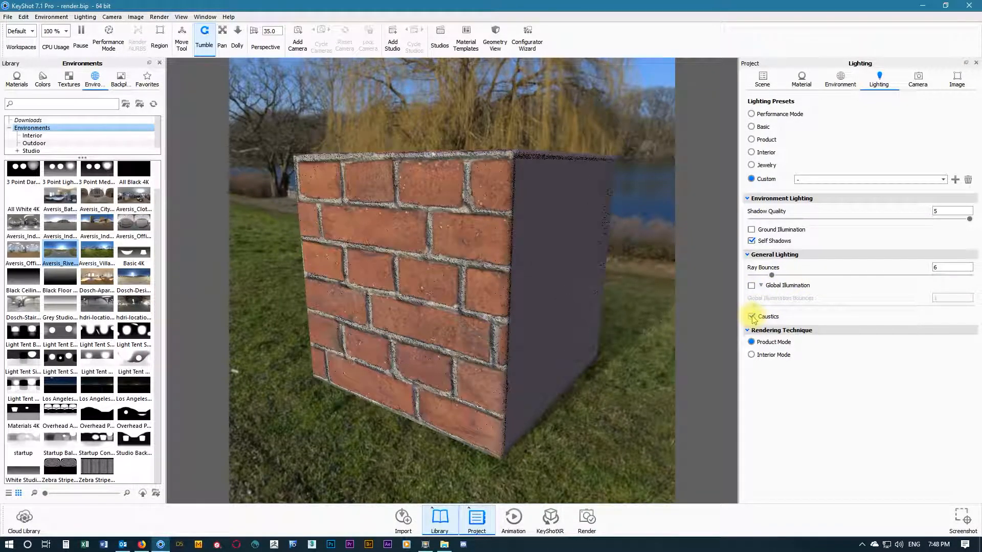
{"action": "left_click", "coordinate": [751, 317]}
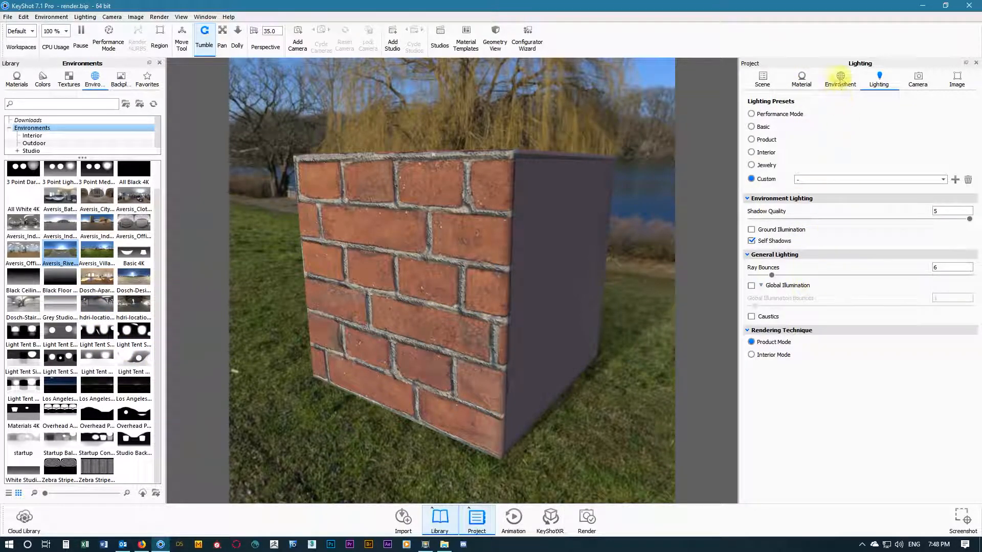
Step: Add a camera named Shot 1 from an angled view showing the brick face and the shaded side
{"action": "left_click", "coordinate": [840, 79]}
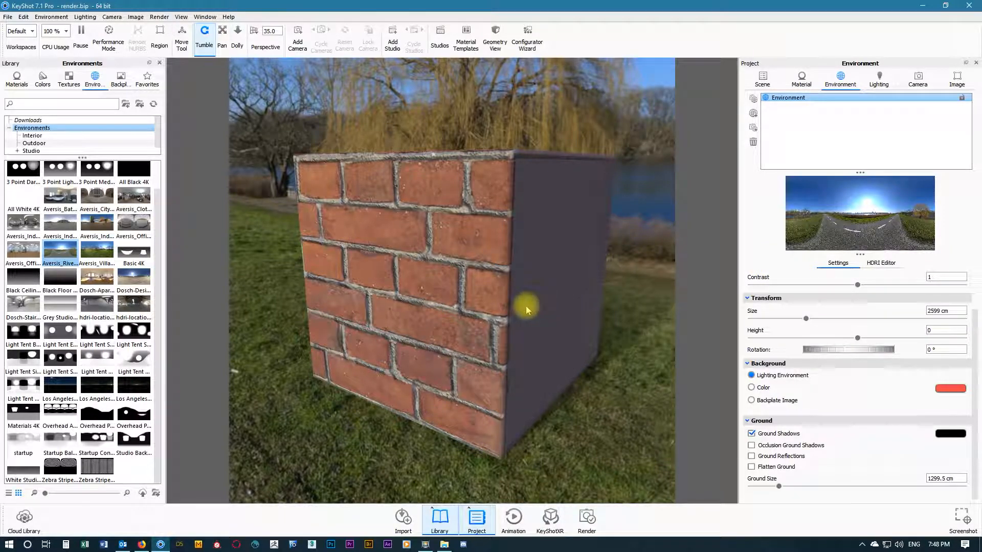
{"action": "left_click_drag", "start_coordinate": [526, 305], "coordinate": [543, 308]}
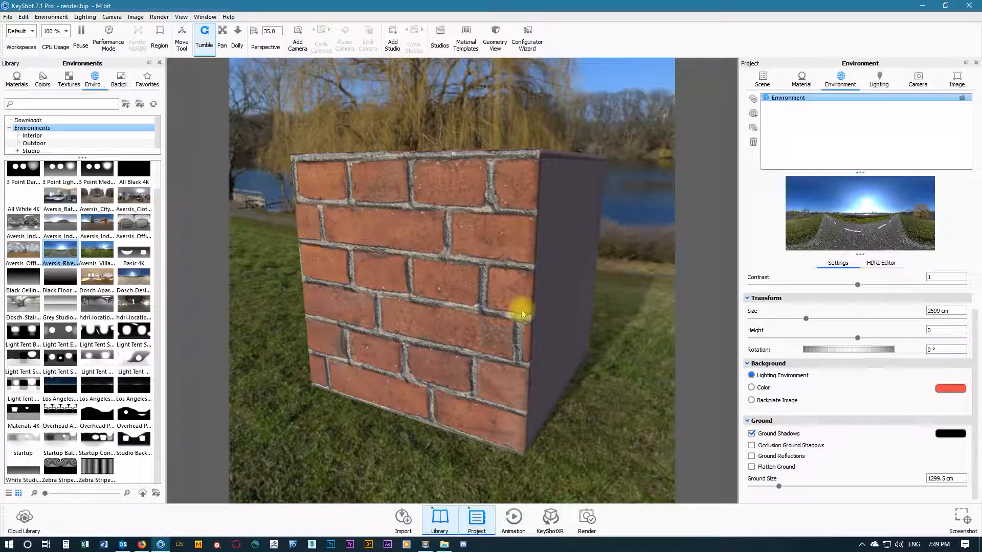
{"action": "left_click", "coordinate": [918, 81]}
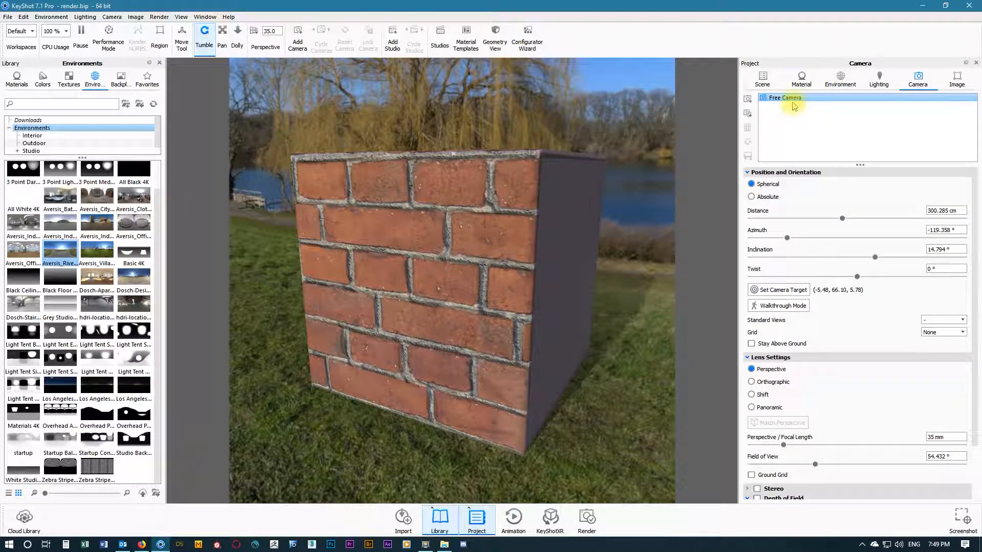
{"action": "left_click_drag", "start_coordinate": [653, 232], "coordinate": [613, 253]}
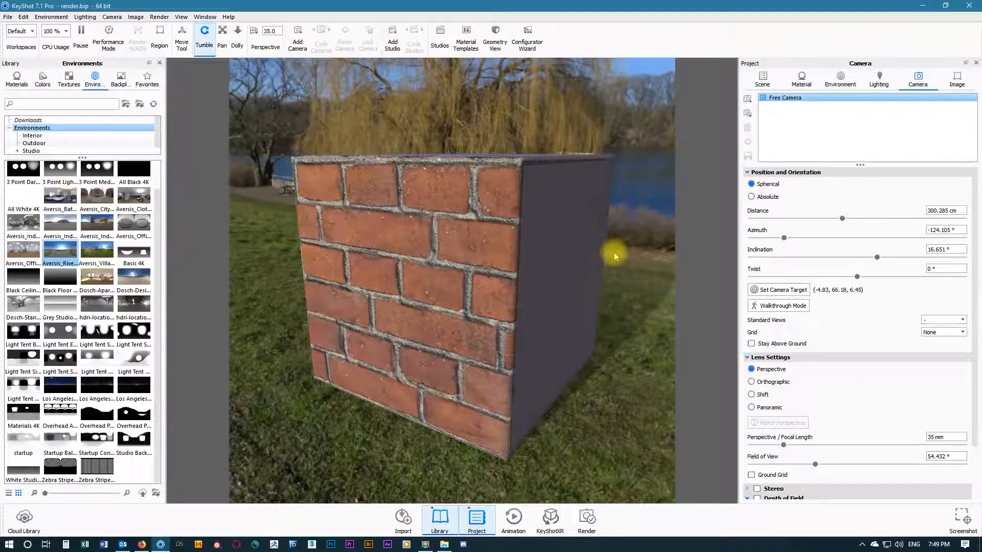
{"action": "left_click", "coordinate": [748, 100]}
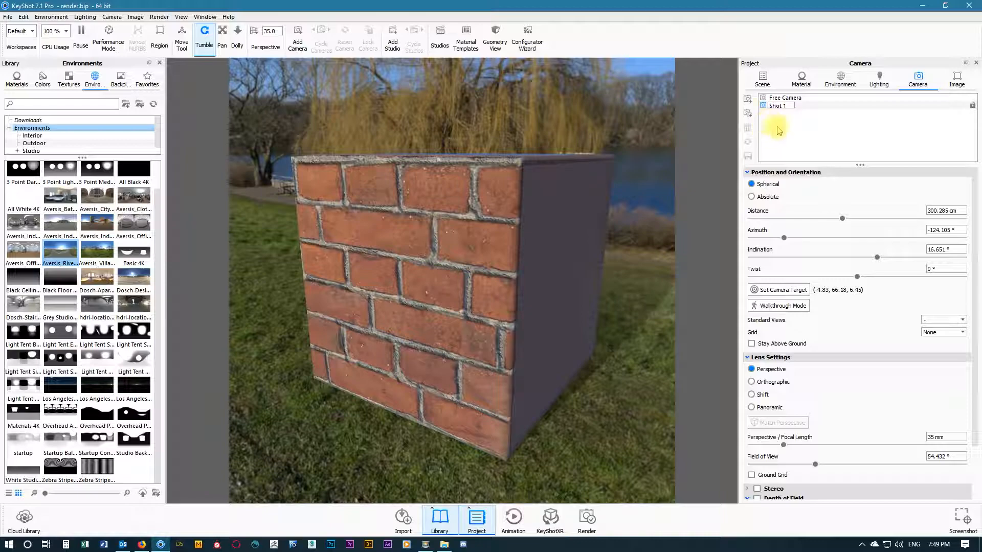
{"action": "left_click", "coordinate": [792, 110]}
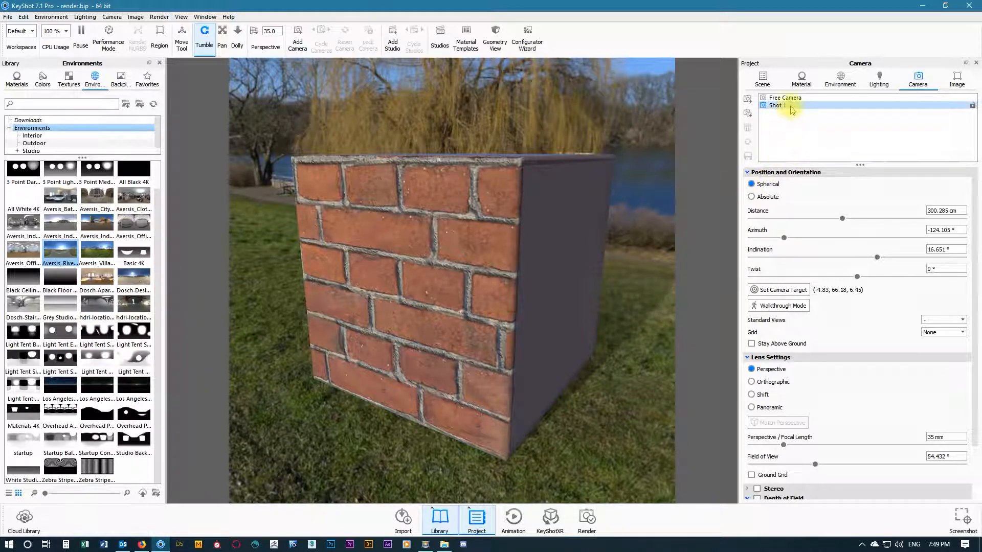
Step: Reframe Shot 1 to an azimuth of about -123° and inclination of about 15.4°, save it and lock the camera
{"action": "left_click", "coordinate": [793, 98]}
{"action": "left_click", "coordinate": [791, 105]}
{"action": "left_click", "coordinate": [792, 98]}
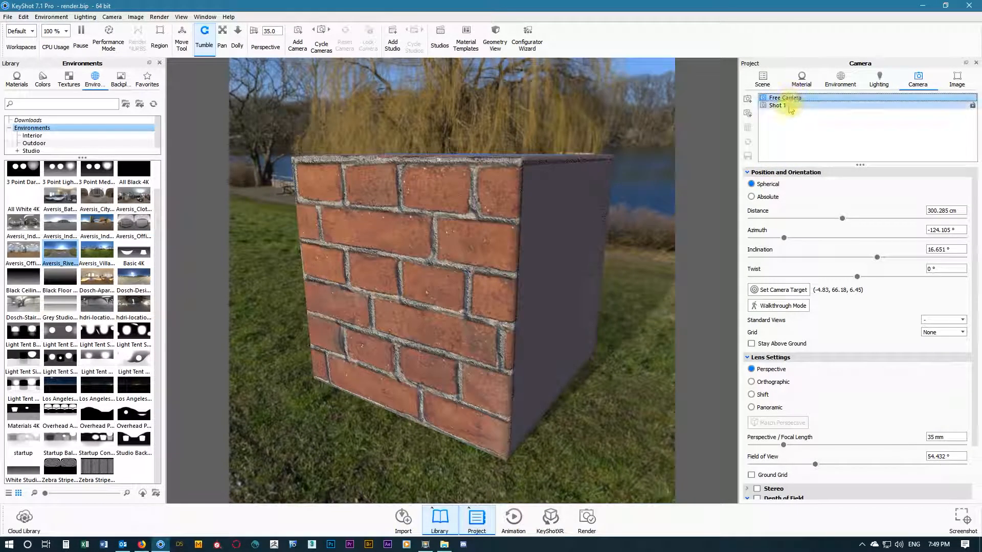
{"action": "left_click", "coordinate": [790, 105]}
{"action": "left_click_drag", "start_coordinate": [527, 280], "coordinate": [537, 278]}
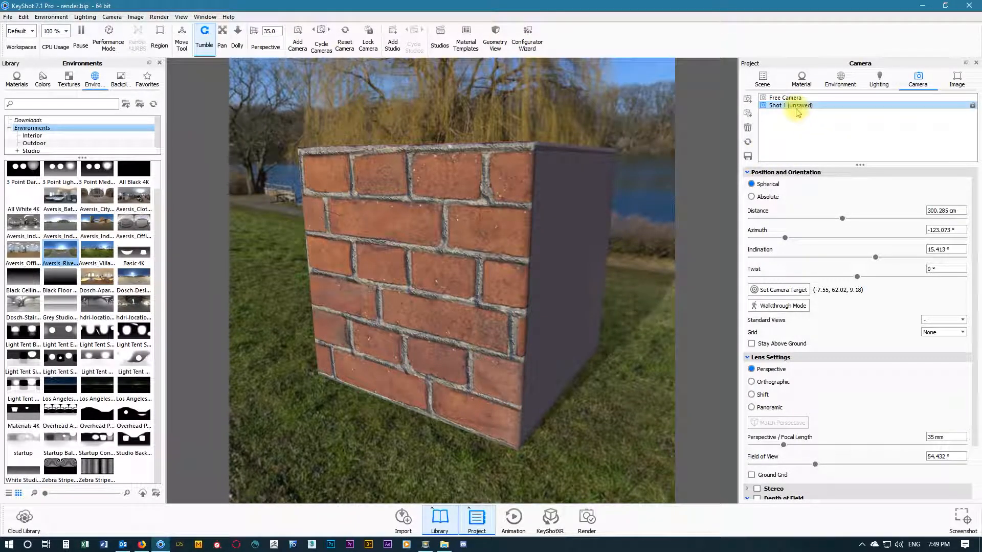
{"action": "left_click", "coordinate": [748, 156]}
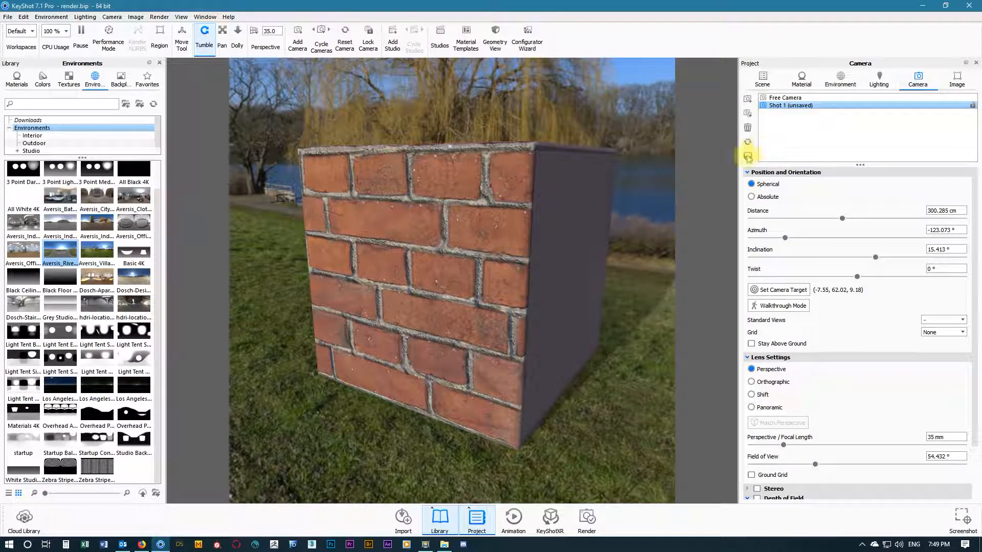
{"action": "left_click", "coordinate": [972, 105]}
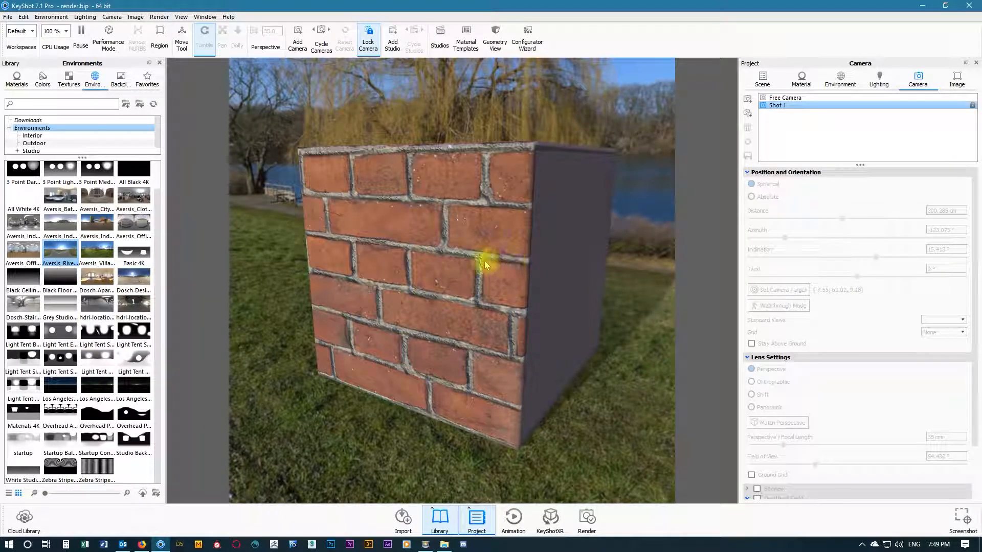
Step: Orbit the Free Camera around the cube and compare its view with the locked Shot 1
{"action": "left_click", "coordinate": [786, 98]}
{"action": "left_click_drag", "start_coordinate": [594, 209], "coordinate": [318, 230]}
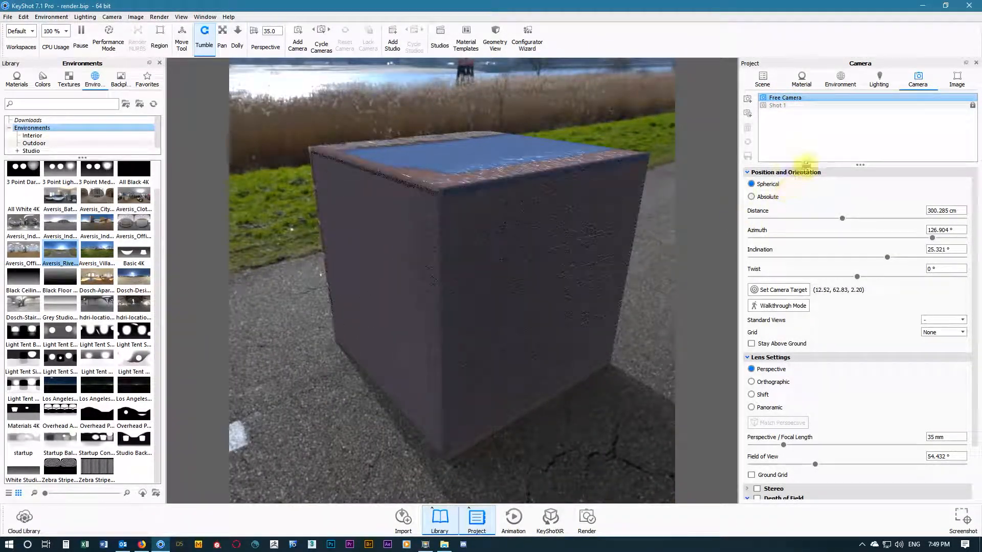
{"action": "left_click", "coordinate": [785, 106]}
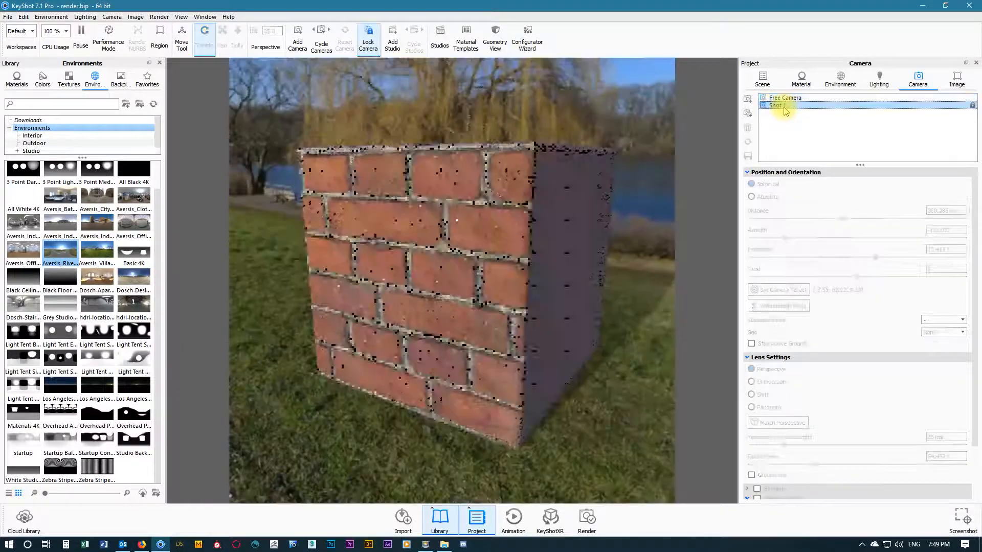
{"action": "left_click", "coordinate": [782, 97]}
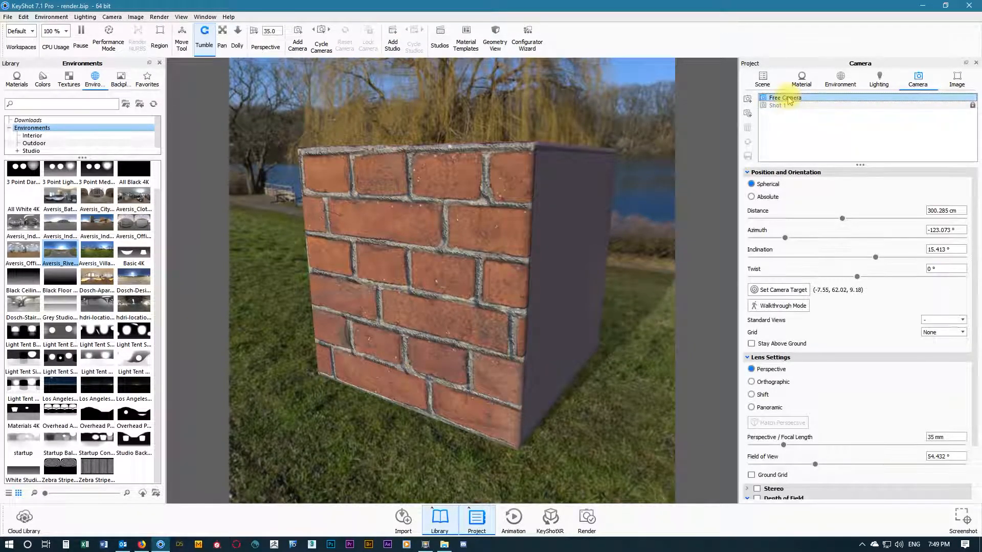
{"action": "left_click", "coordinate": [782, 106]}
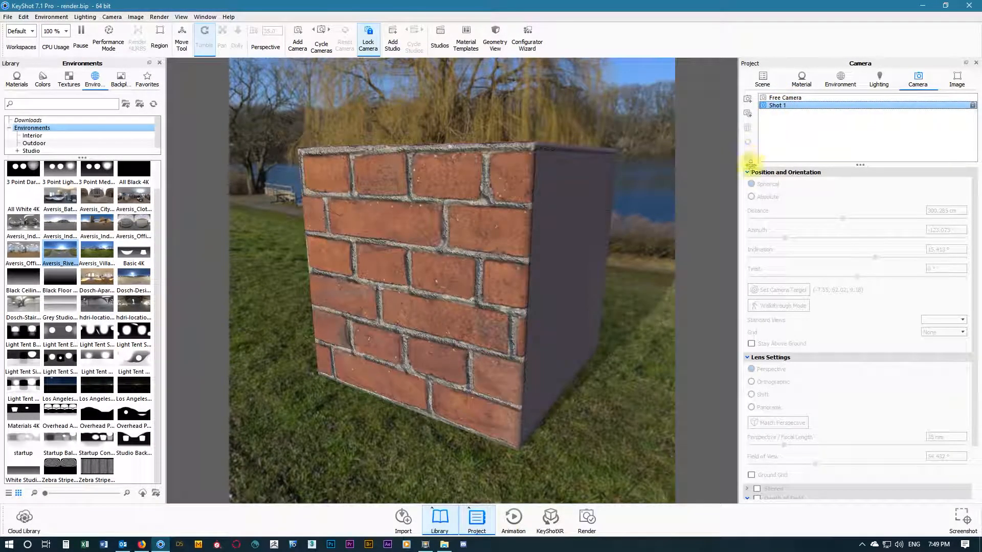
Step: Add a second camera named Shot 2 and unlock it for editing
{"action": "left_click", "coordinate": [748, 100]}
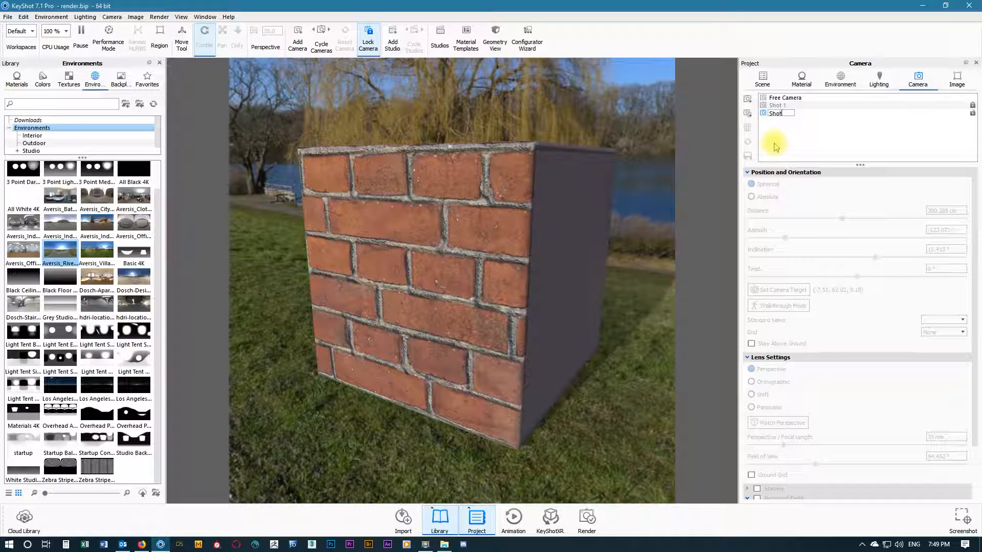
{"action": "type", "text": "Shot 2"}
{"action": "key", "text": "Return"}
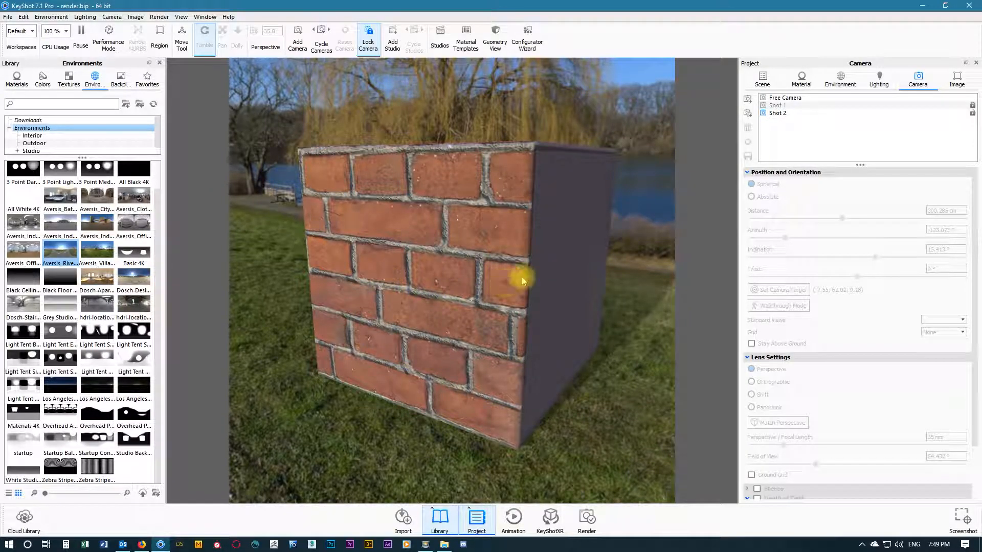
{"action": "left_click", "coordinate": [779, 113]}
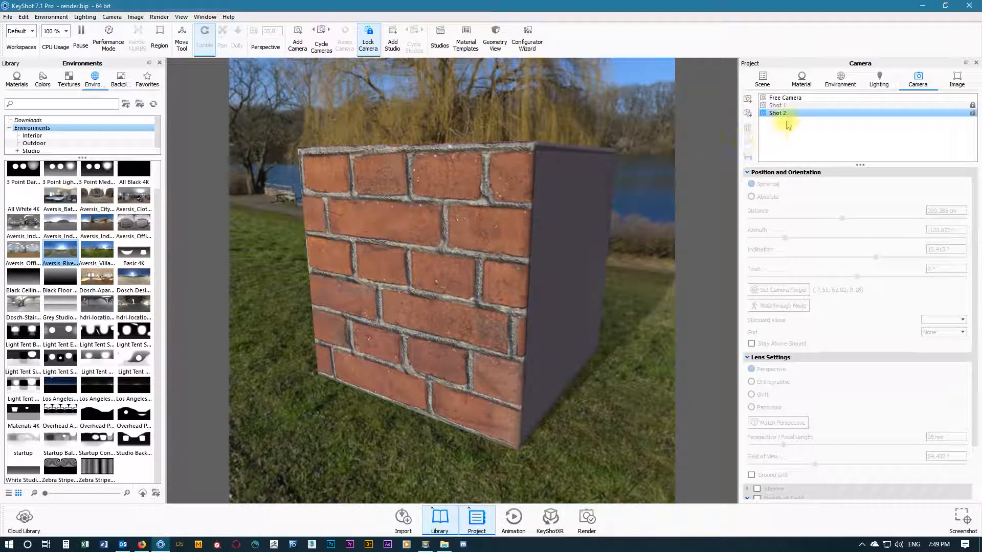
{"action": "left_click", "coordinate": [782, 106]}
{"action": "left_click", "coordinate": [787, 114]}
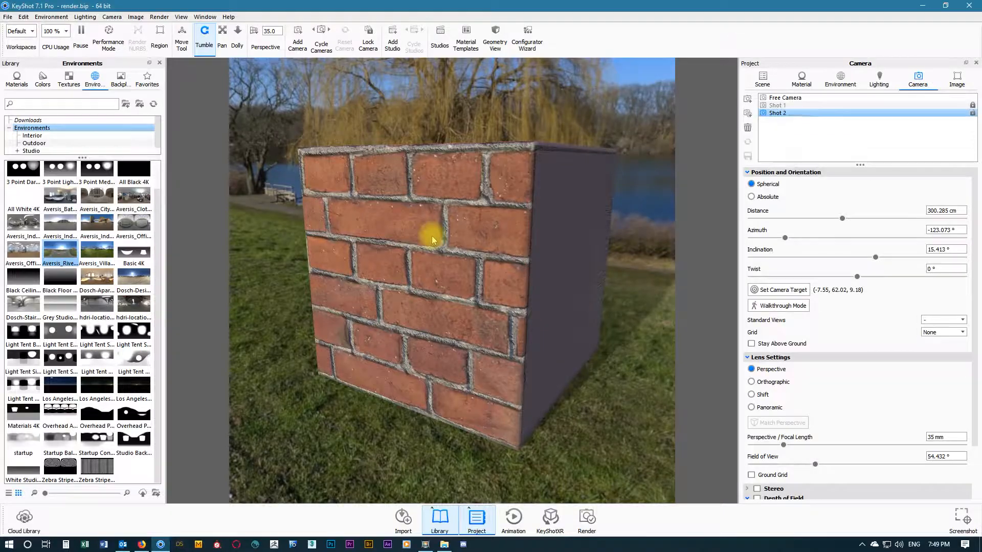
Step: Reframe Shot 2 to a distance of about 472.5 cm, azimuth -53.3° and inclination 15.6°, then save and lock it
{"action": "left_click_drag", "start_coordinate": [432, 230], "coordinate": [621, 238]}
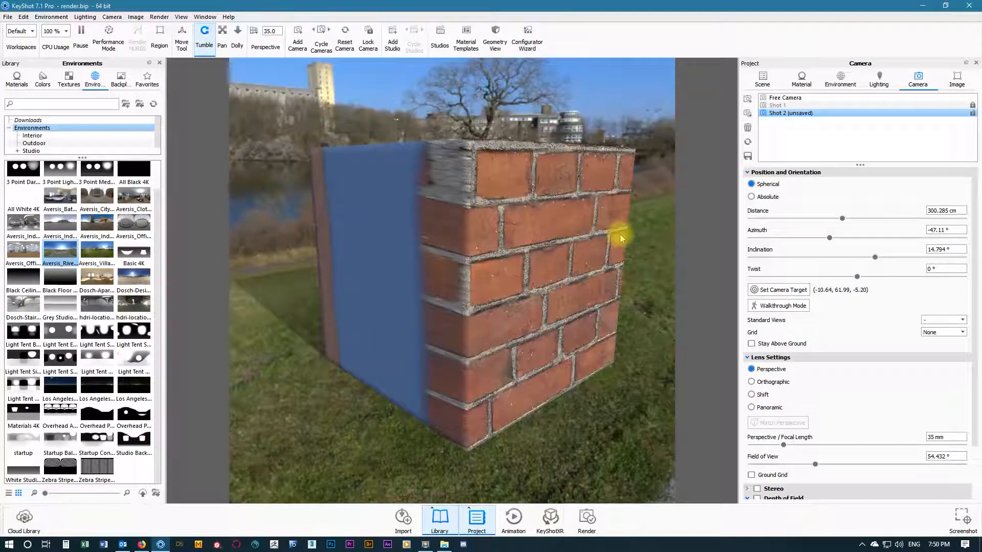
{"action": "scroll", "coordinate": [623, 239], "scroll_direction": "down", "scroll_amount": 5}
{"action": "left_click_drag", "start_coordinate": [556, 301], "coordinate": [532, 312]}
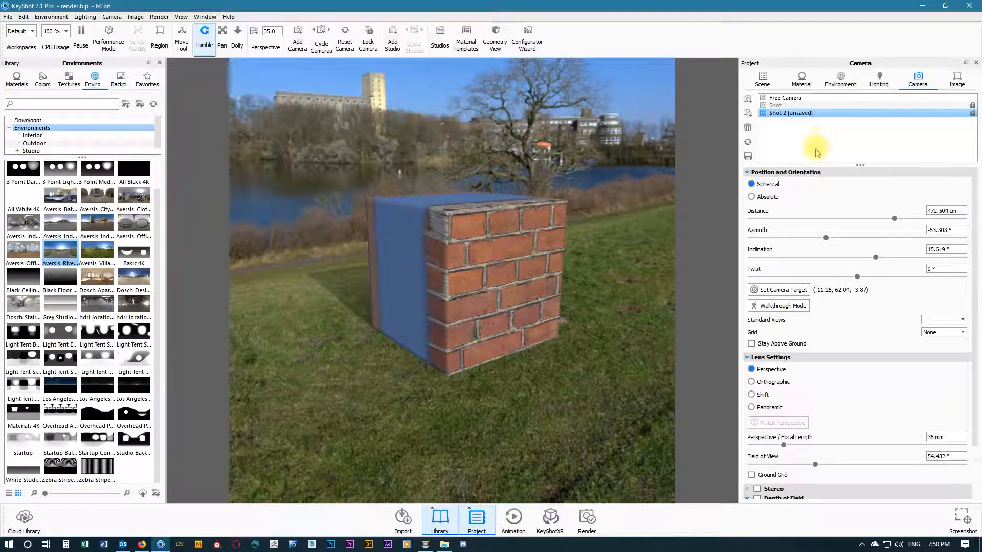
{"action": "left_click", "coordinate": [748, 156]}
{"action": "left_click", "coordinate": [972, 113]}
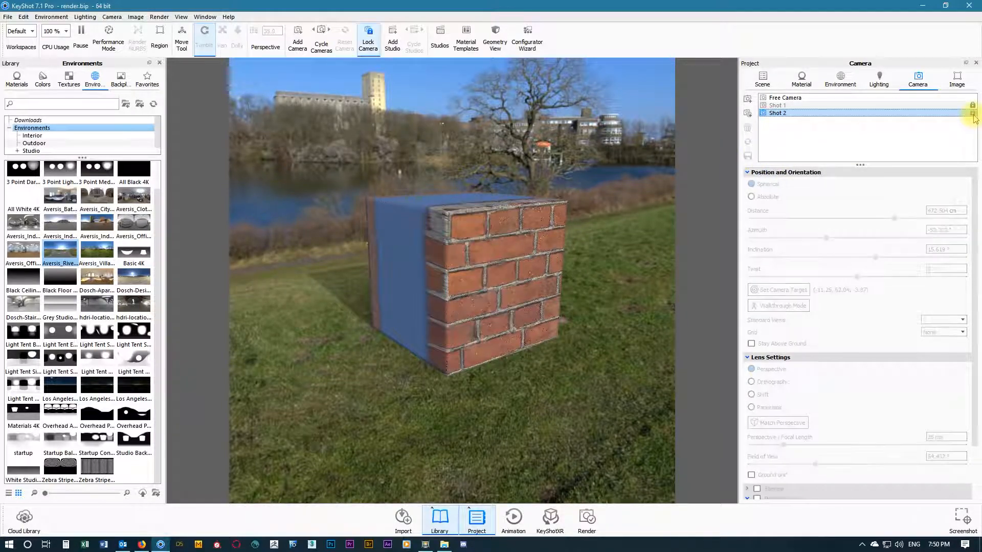
Step: Switch back and forth between the locked Shot 1 and Shot 2 cameras to compare their views of the cube
{"action": "left_click", "coordinate": [791, 105]}
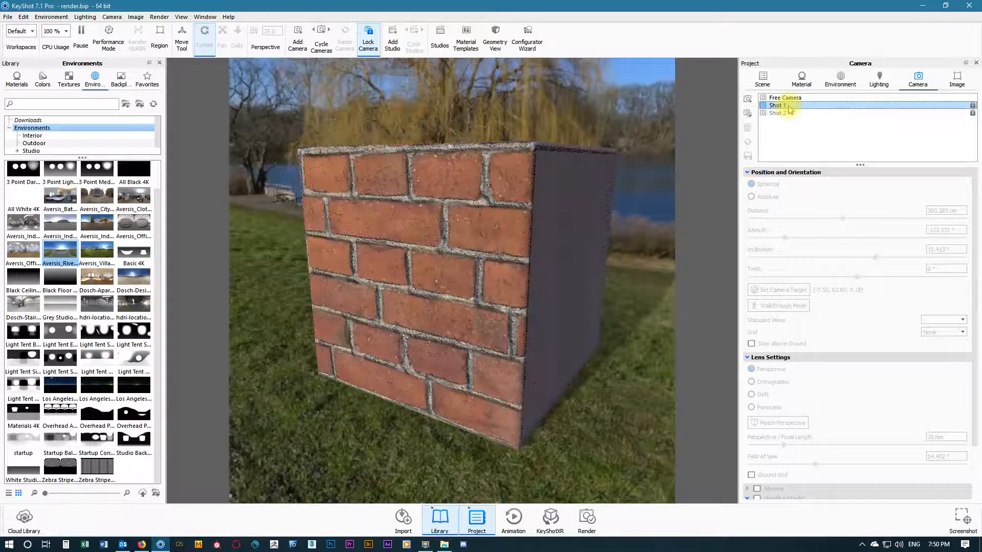
{"action": "left_click", "coordinate": [787, 113]}
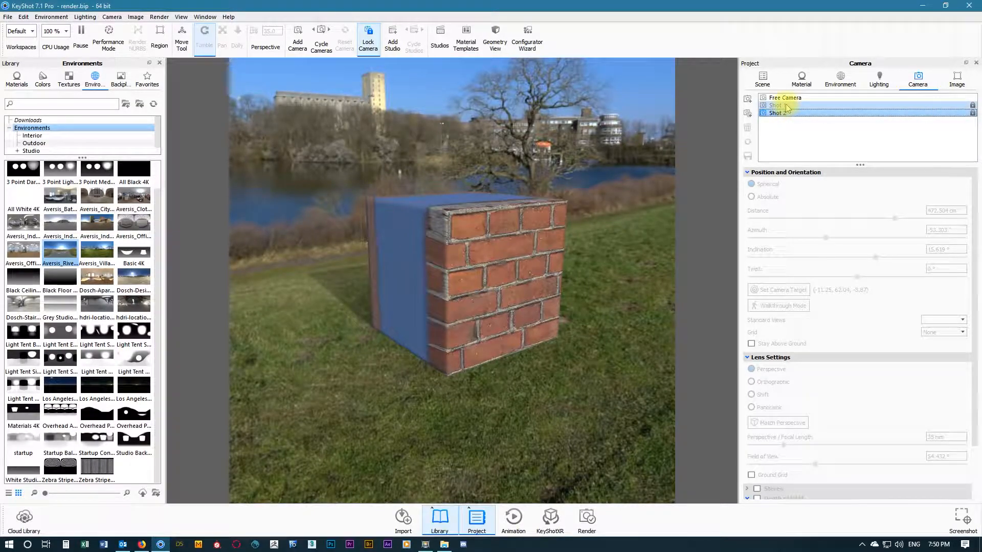
{"action": "left_click", "coordinate": [787, 106]}
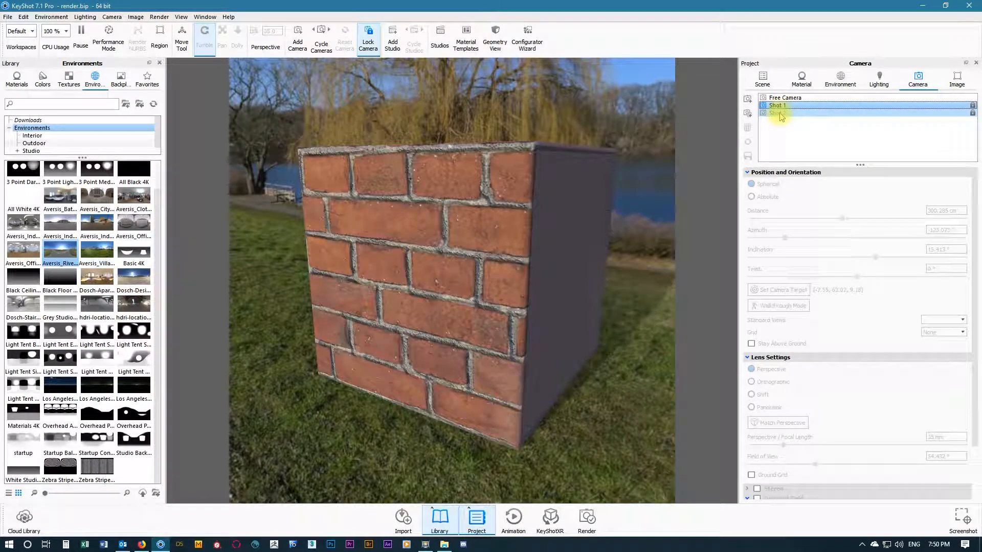
{"action": "left_click", "coordinate": [781, 113]}
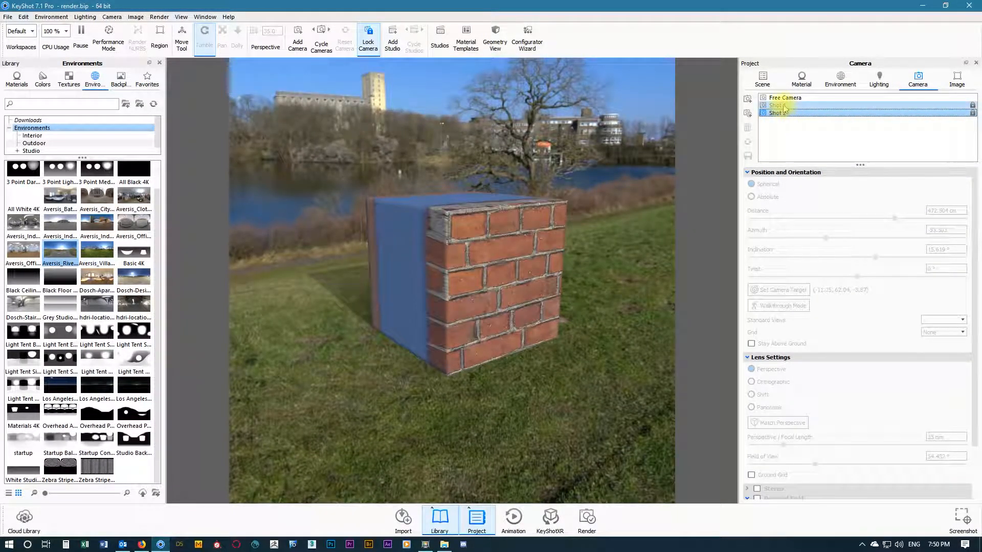
Step: Orbit the Free Camera to a steep view from above the cube, then recall the saved Shot 1 and Shot 2 views
{"action": "left_click", "coordinate": [784, 97]}
{"action": "left_click_drag", "start_coordinate": [588, 249], "coordinate": [434, 363]}
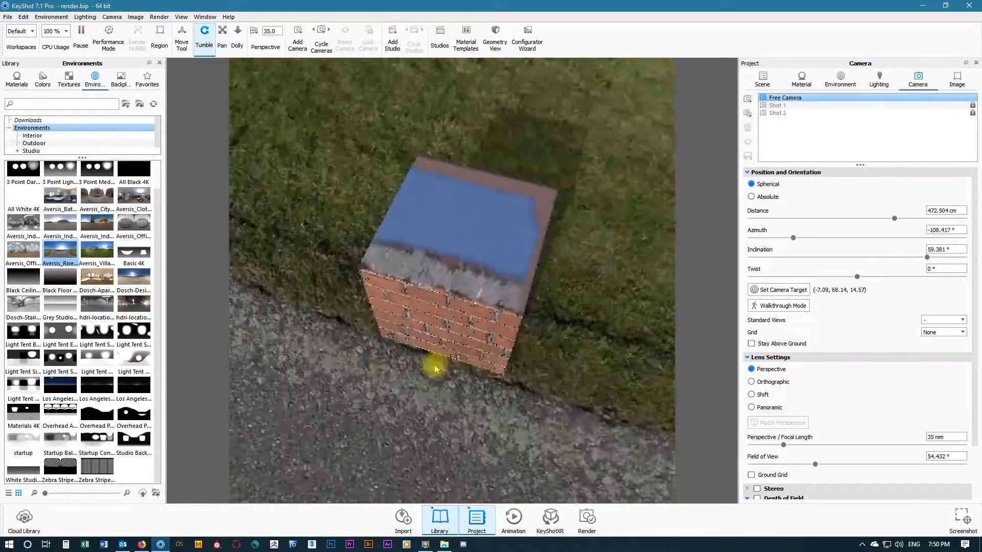
{"action": "left_click", "coordinate": [780, 105]}
{"action": "left_click", "coordinate": [781, 113]}
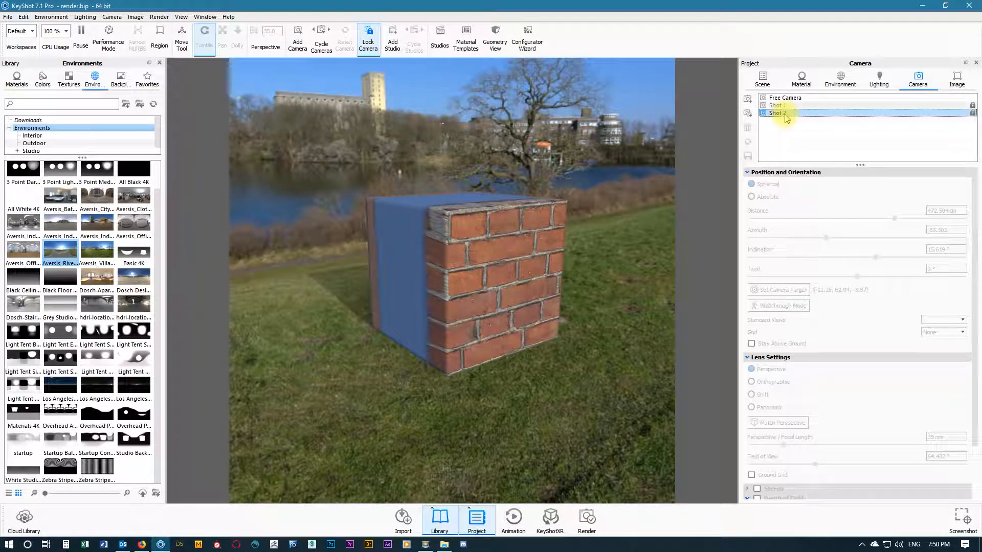
{"action": "key", "text": "Up"}
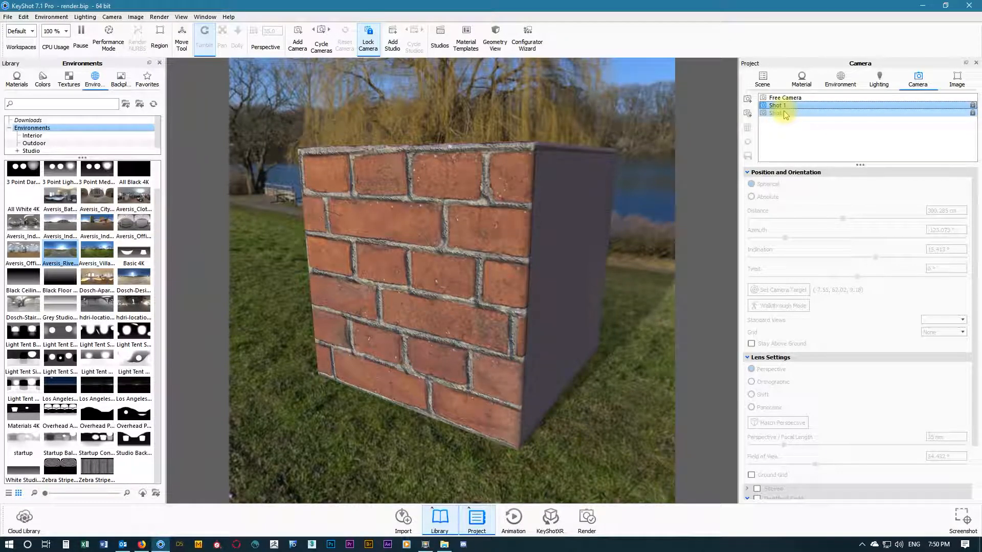
{"action": "left_click", "coordinate": [786, 113]}
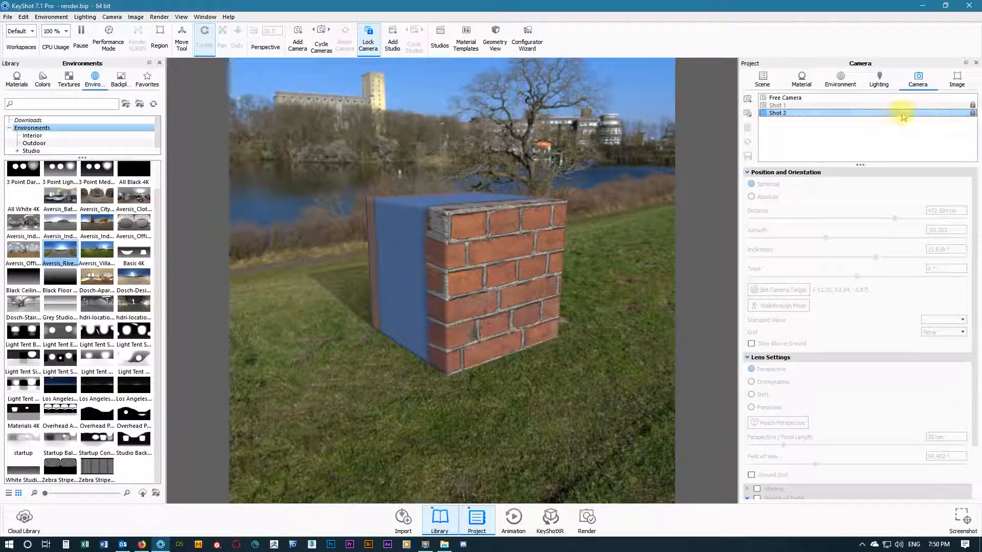
Step: Set the image resolution to the 1920 x 1080 landscape preset
{"action": "left_click", "coordinate": [958, 82]}
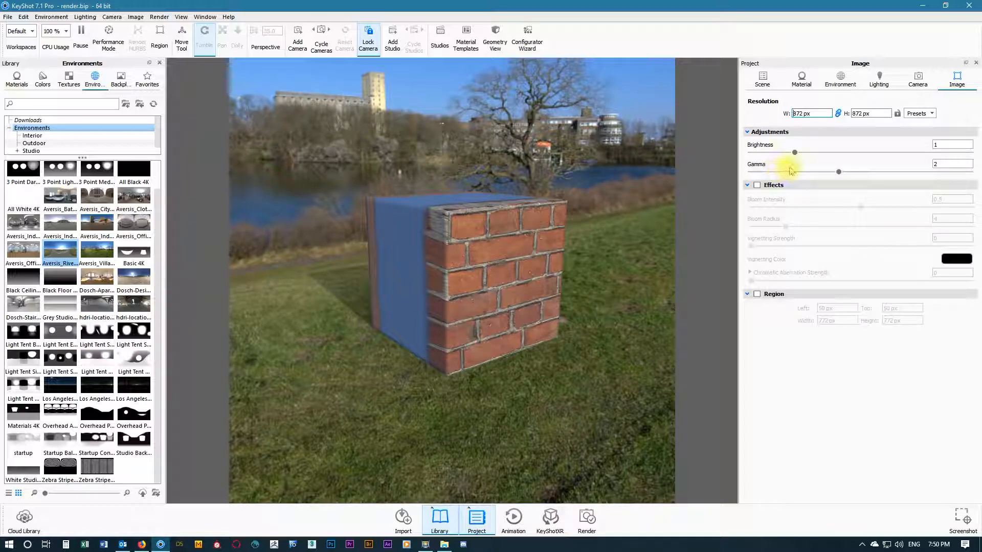
{"action": "left_click", "coordinate": [931, 114]}
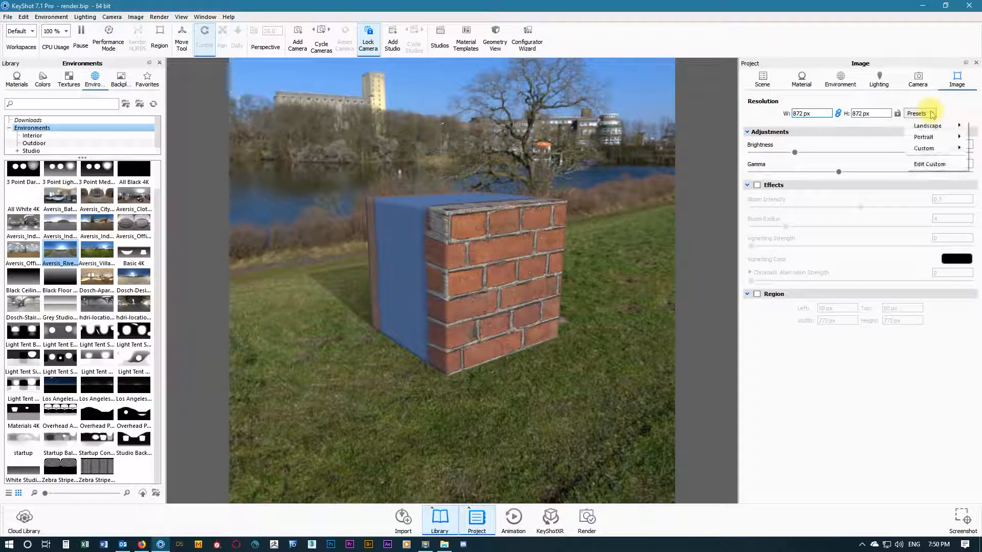
{"action": "mouse_move", "coordinate": [938, 127]}
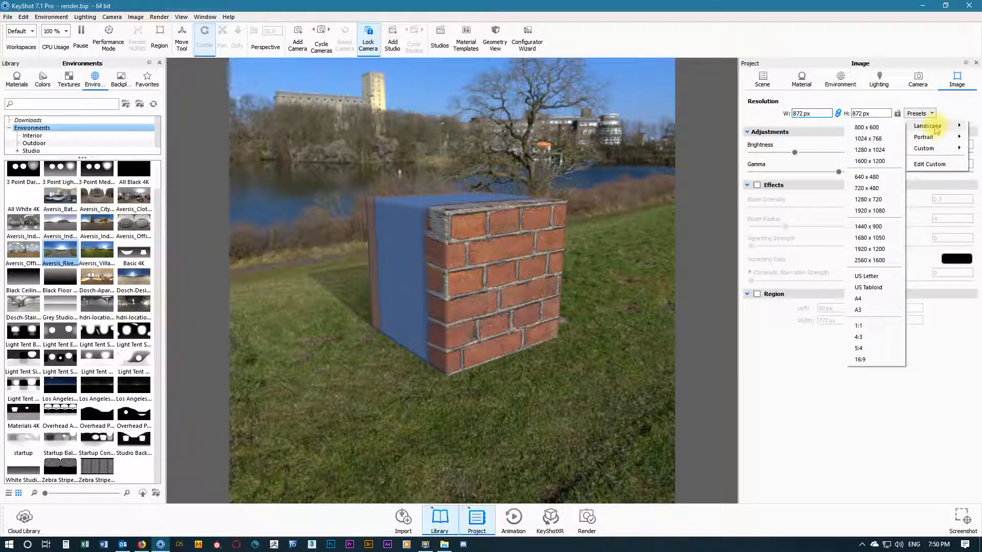
{"action": "left_click", "coordinate": [879, 210]}
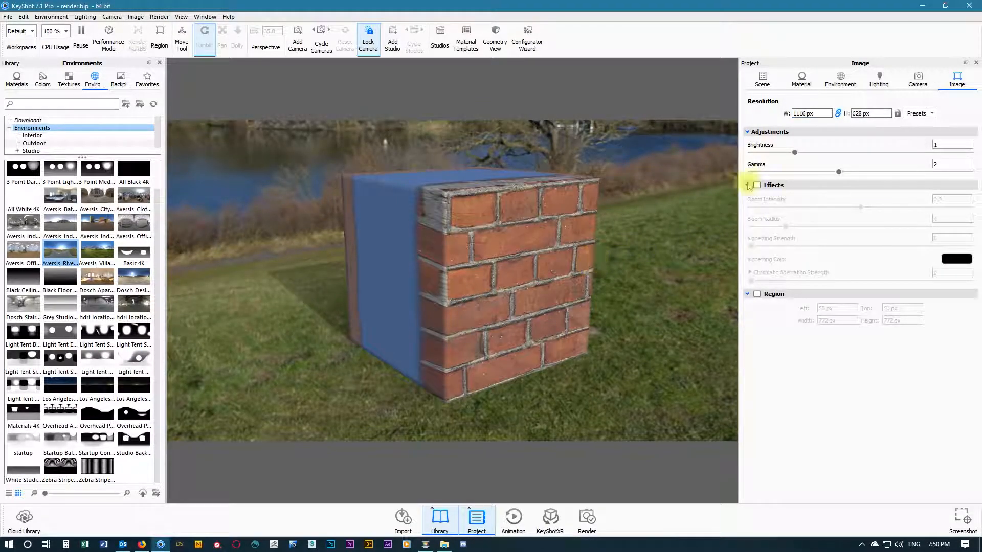
{"action": "left_click", "coordinate": [933, 113]}
{"action": "mouse_move", "coordinate": [932, 131]}
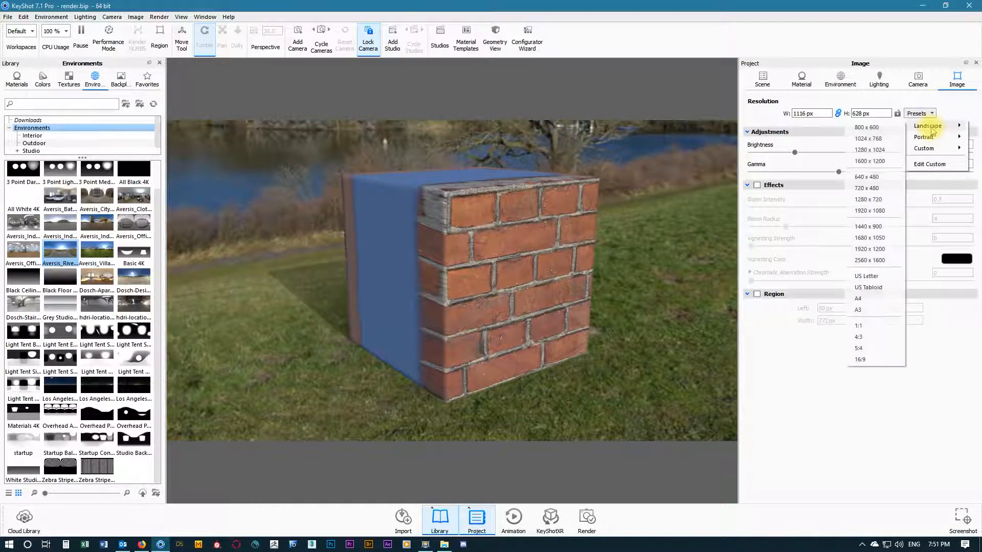
{"action": "left_click", "coordinate": [885, 211]}
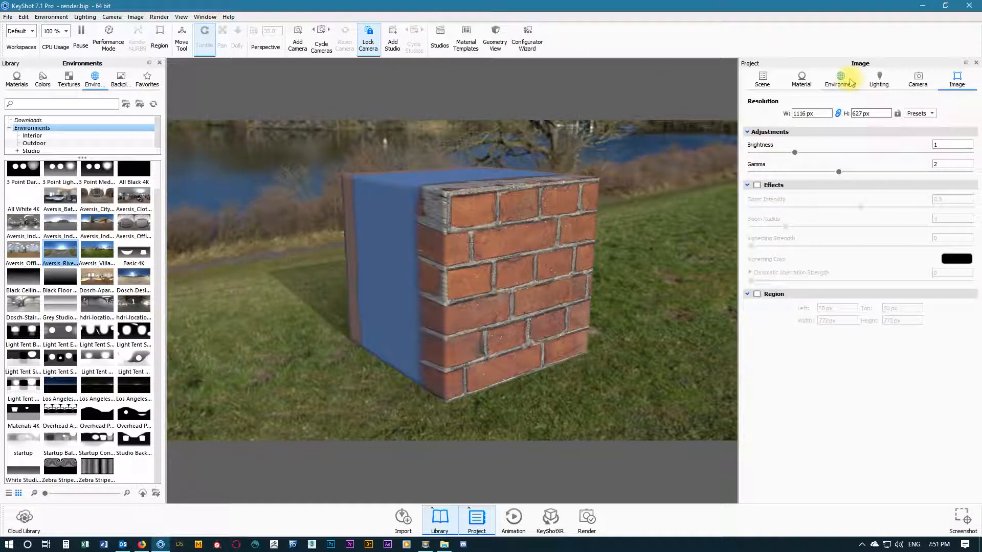
Step: Unlock Shot 1, pull it back to about 421.9 cm and pan slightly to fit the whole cube, then save and relock it
{"action": "left_click", "coordinate": [918, 81]}
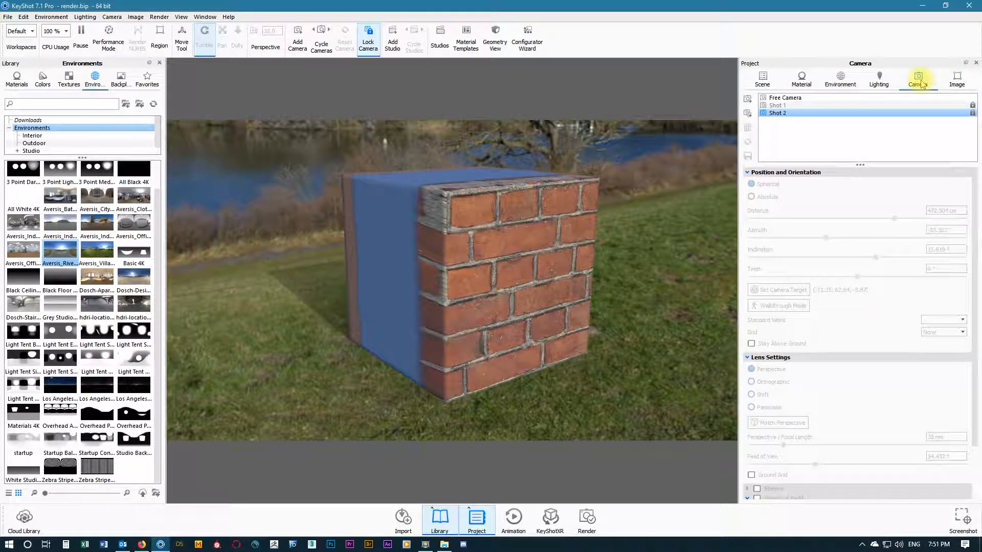
{"action": "left_click", "coordinate": [793, 106]}
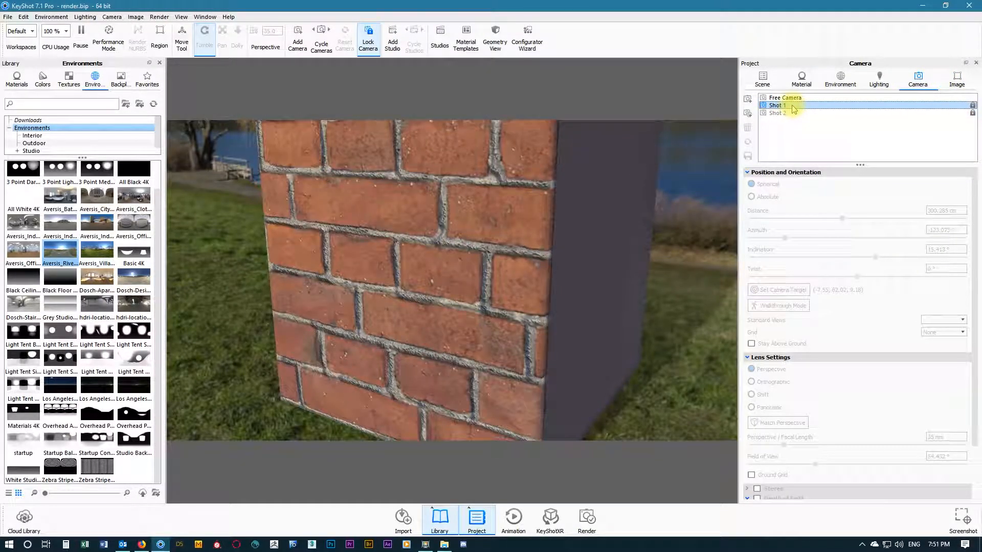
{"action": "left_click", "coordinate": [973, 106]}
{"action": "scroll", "coordinate": [478, 290], "scroll_direction": "down", "scroll_amount": 3}
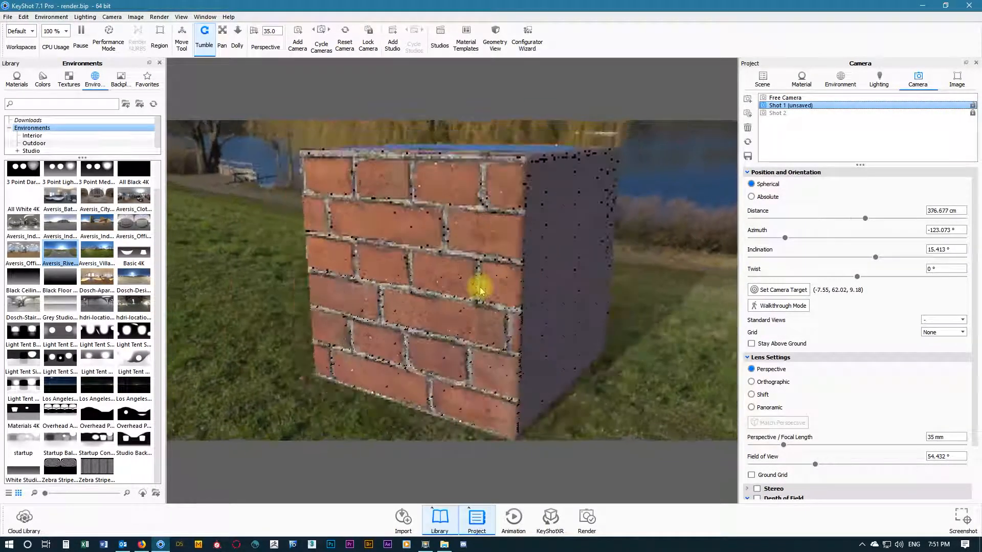
{"action": "scroll", "coordinate": [480, 290], "scroll_direction": "down", "scroll_amount": 2}
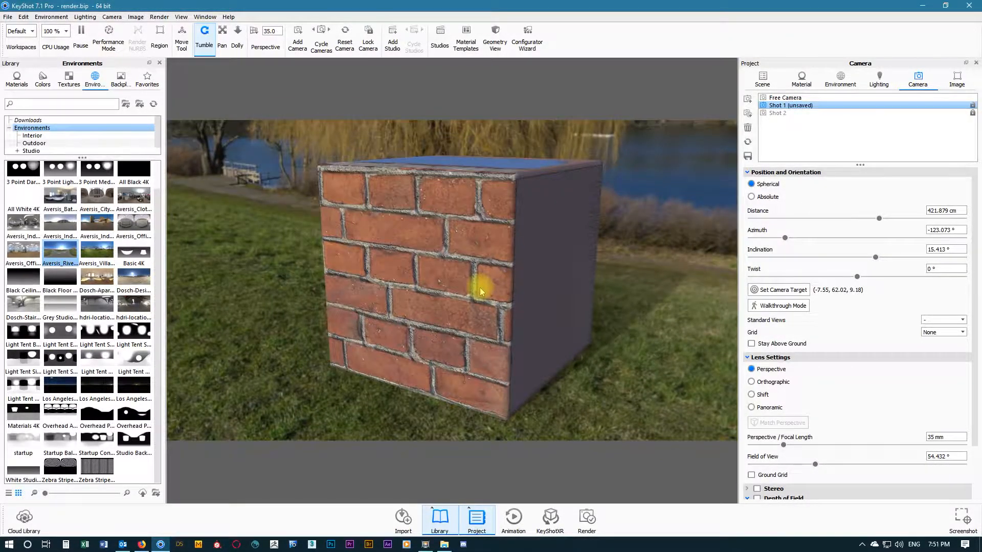
{"action": "middle_click_drag", "start_coordinate": [481, 291], "coordinate": [471, 281]}
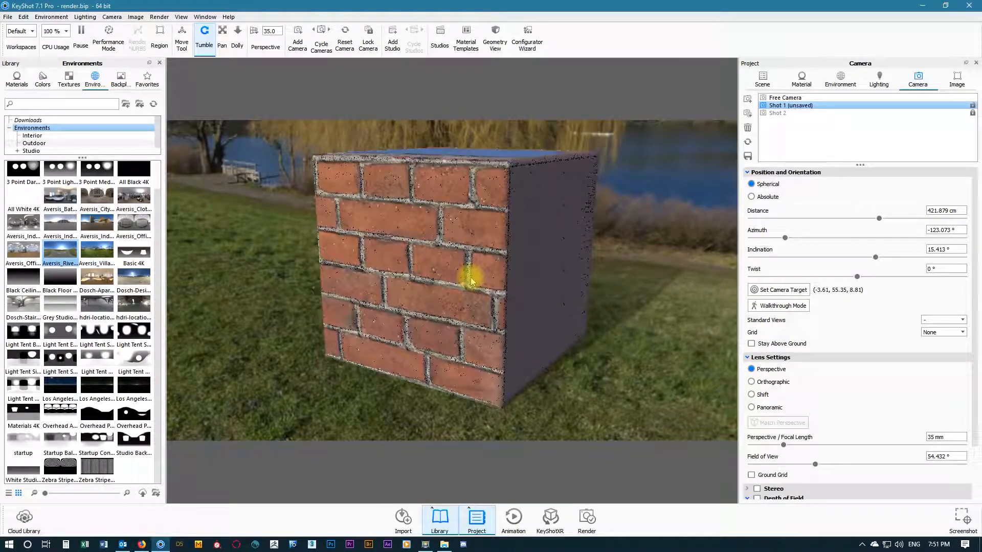
{"action": "left_click", "coordinate": [748, 156]}
{"action": "left_click", "coordinate": [971, 106]}
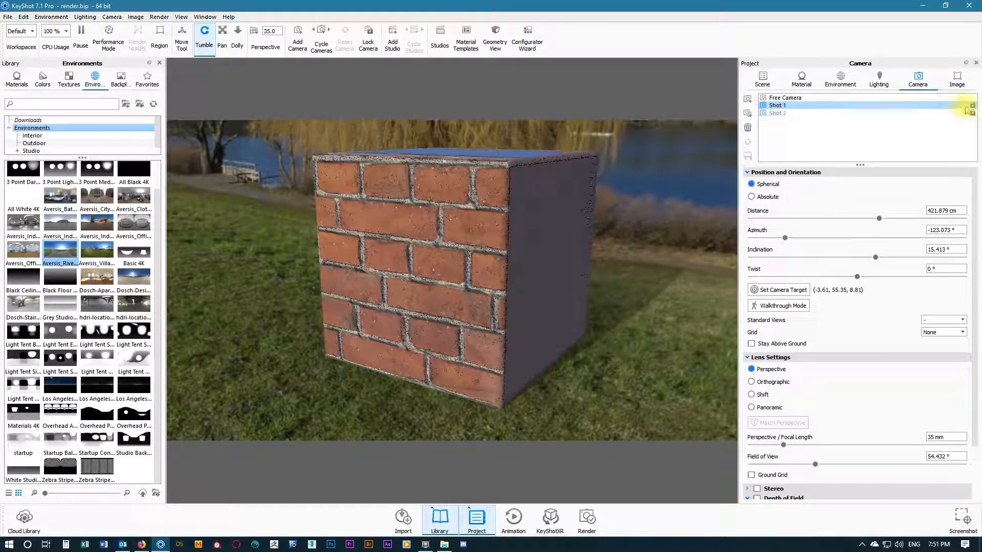
Step: Alternate between Shot 1 and Shot 2 to check the cube's framing in the widescreen format, ending on Shot 1
{"action": "left_click", "coordinate": [790, 115]}
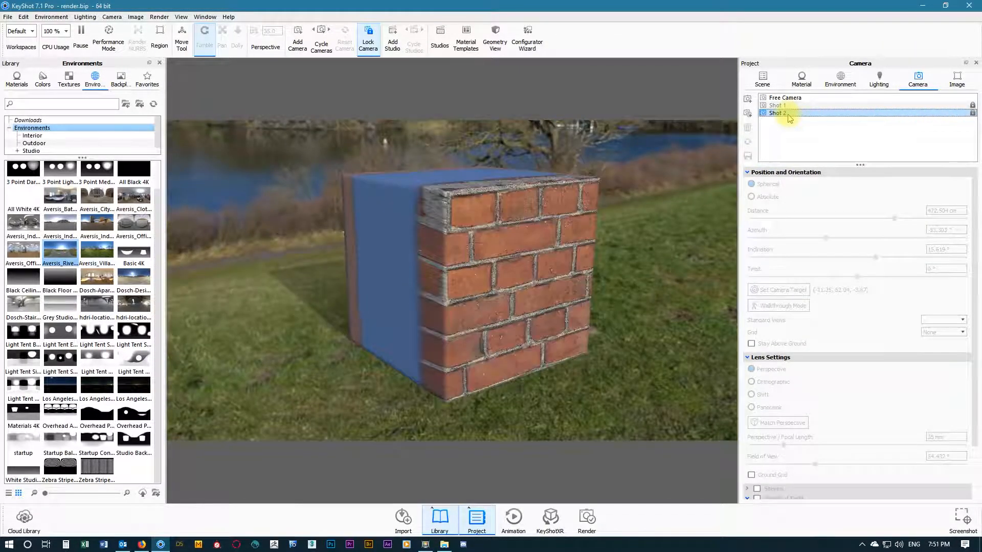
{"action": "left_click", "coordinate": [788, 106]}
{"action": "left_click", "coordinate": [788, 113]}
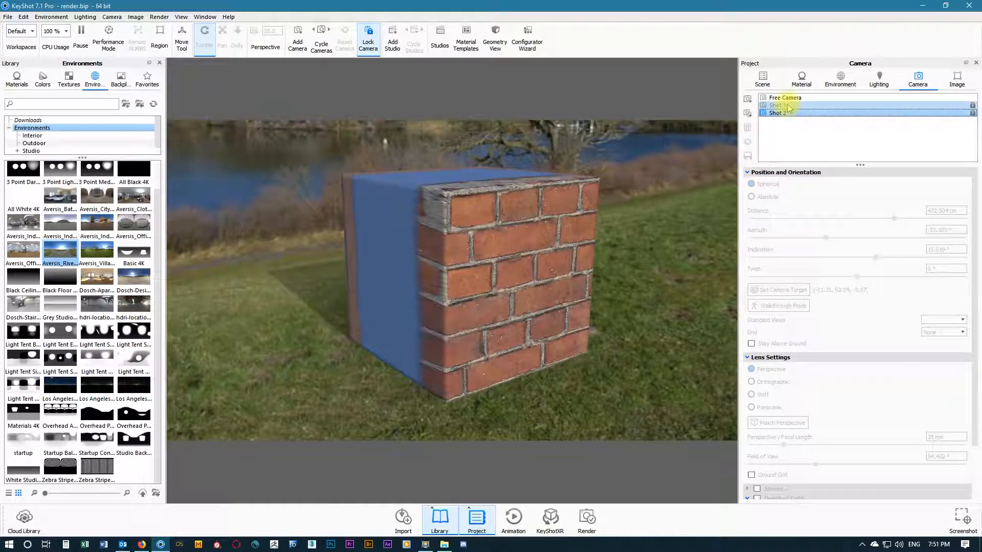
{"action": "left_click", "coordinate": [788, 105]}
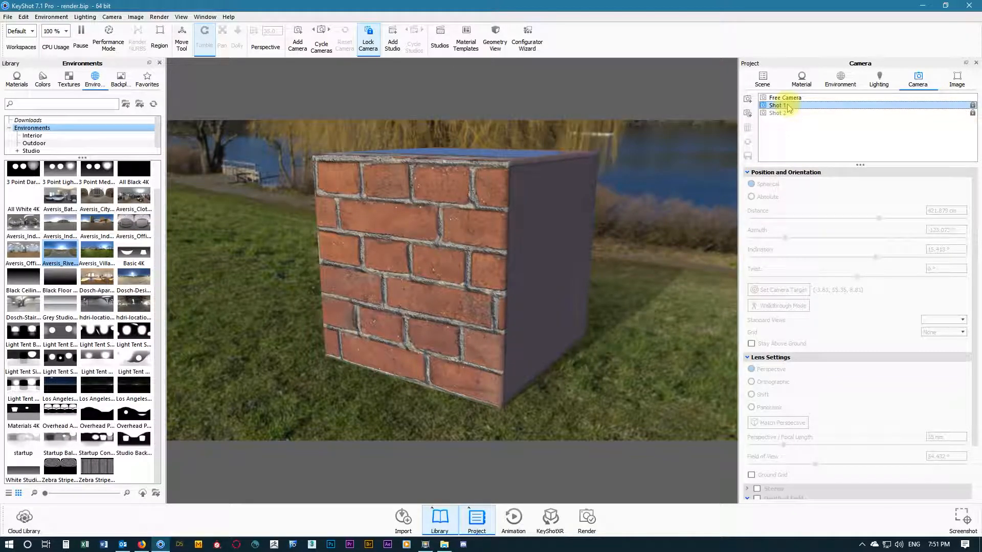
{"action": "left_click", "coordinate": [785, 97]}
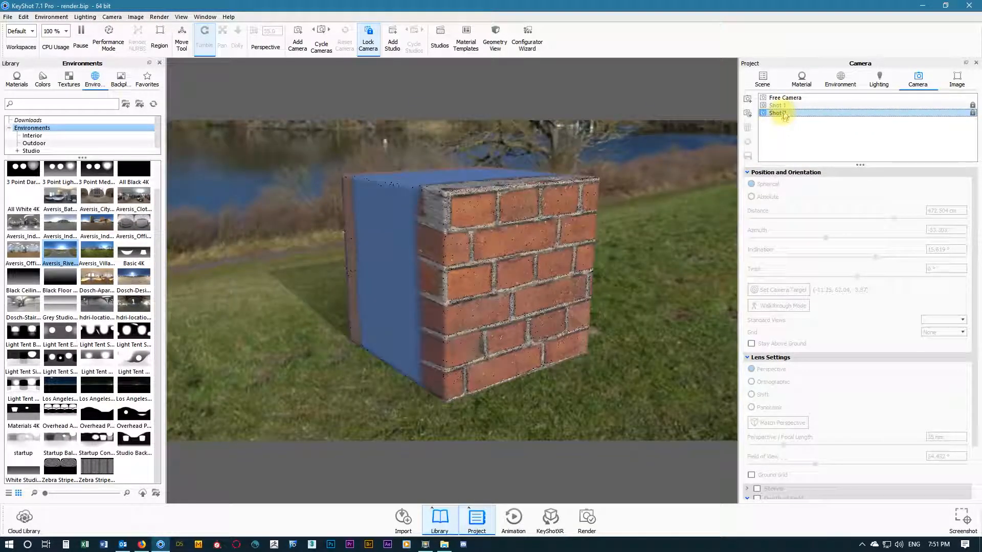
{"action": "left_click", "coordinate": [788, 106]}
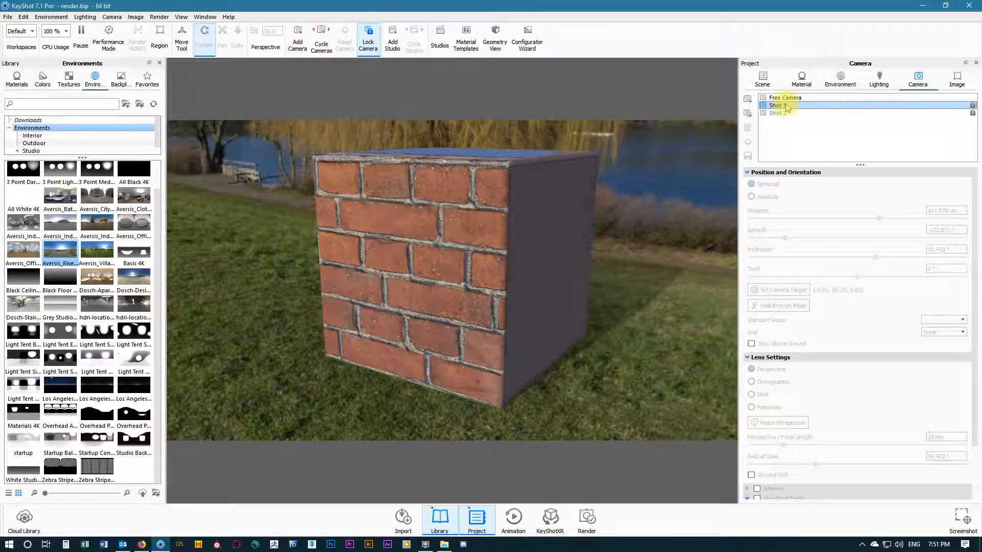